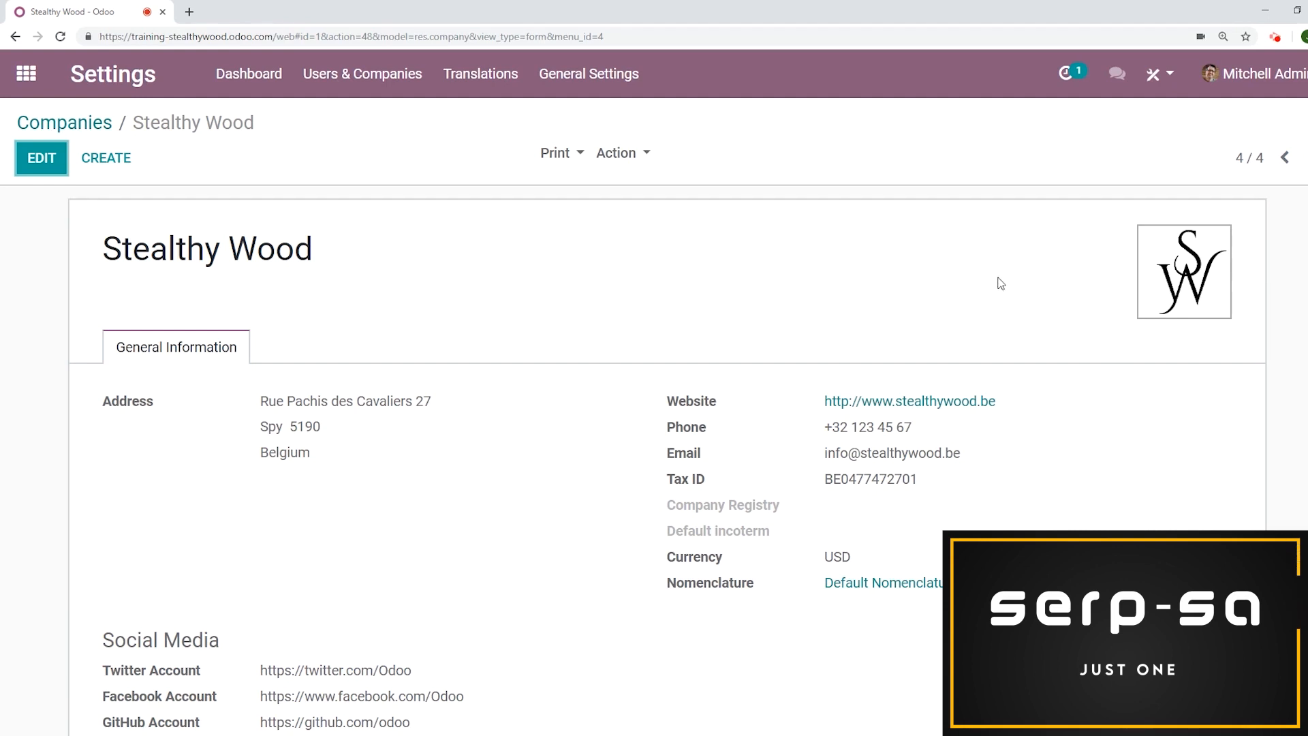
Switch the company document layout to the third template and save the layout settings
left_click(589, 94)
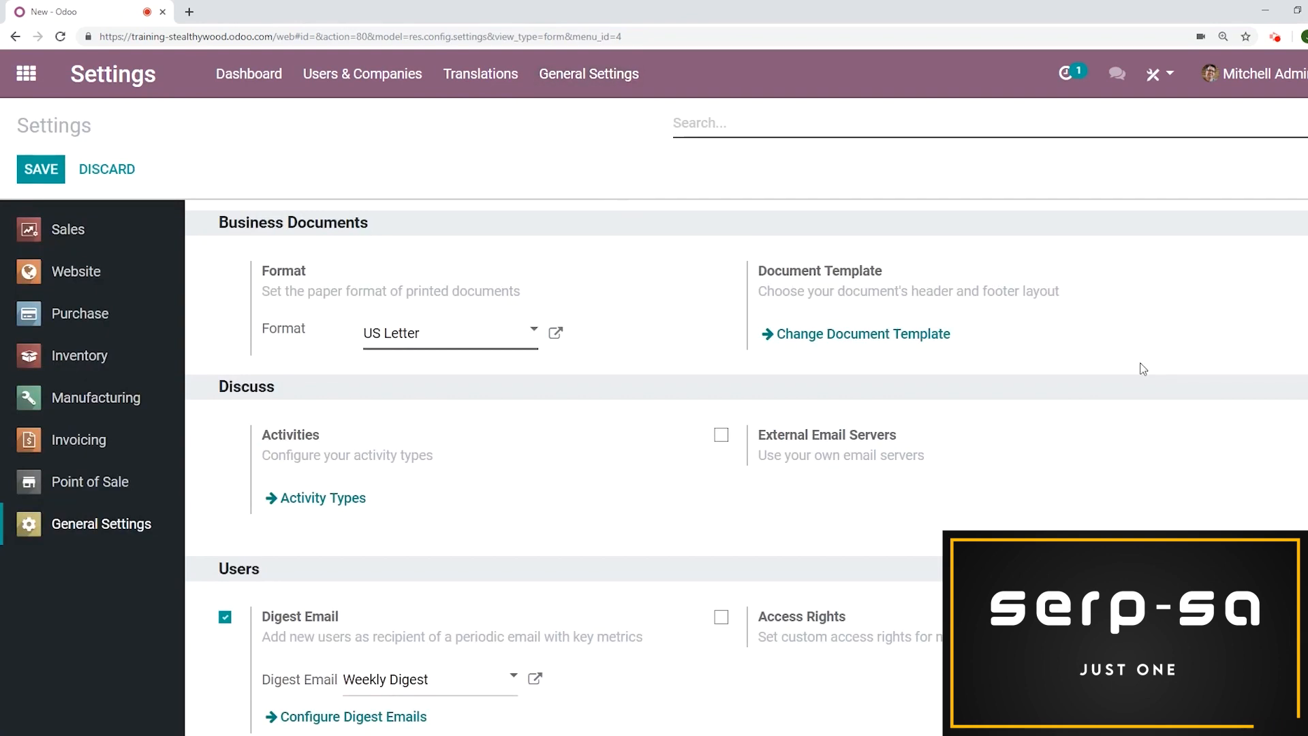
left_click(940, 341)
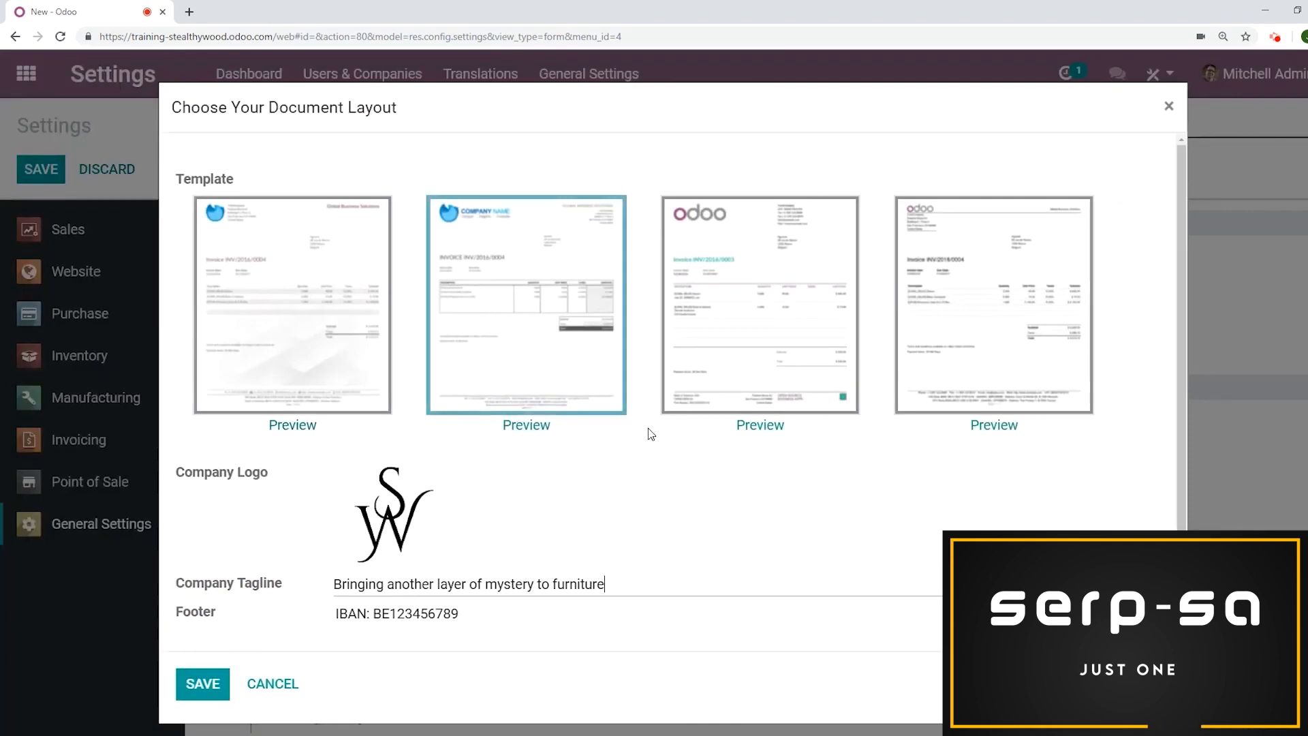
left_click(793, 298)
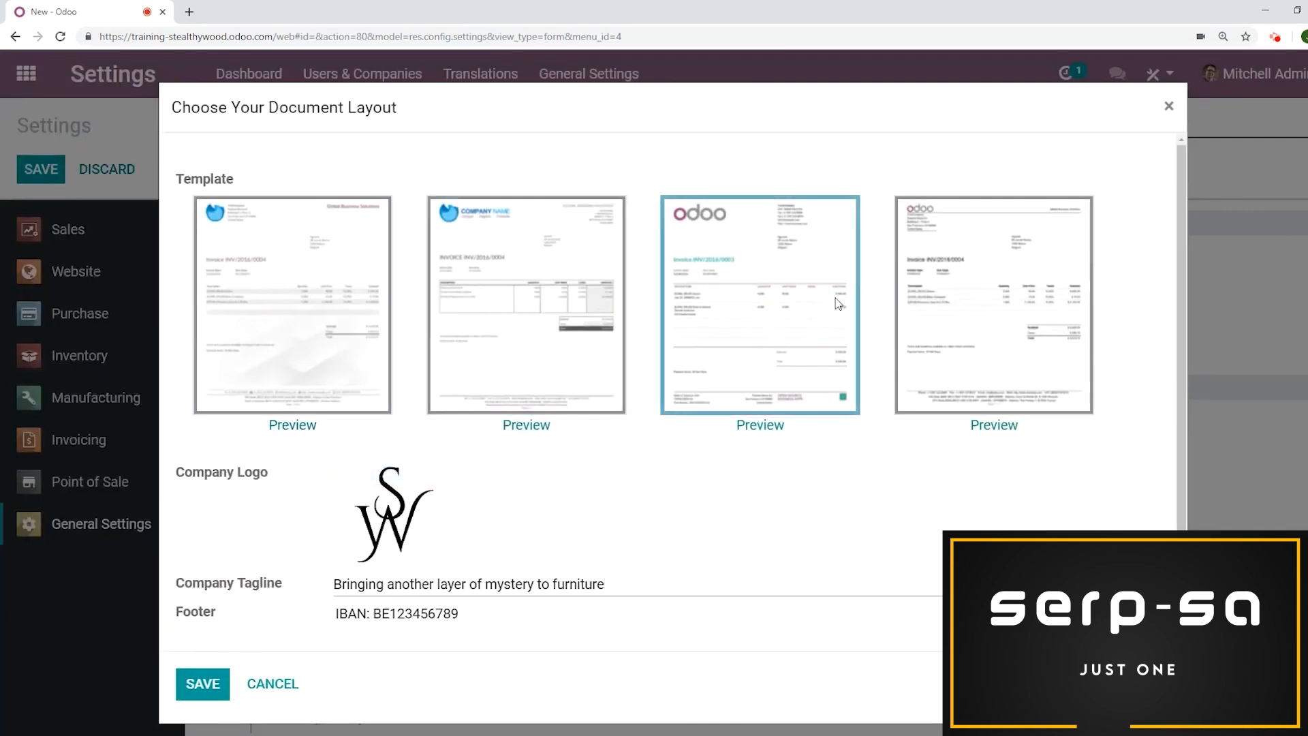
scroll(790, 322, "down", 2)
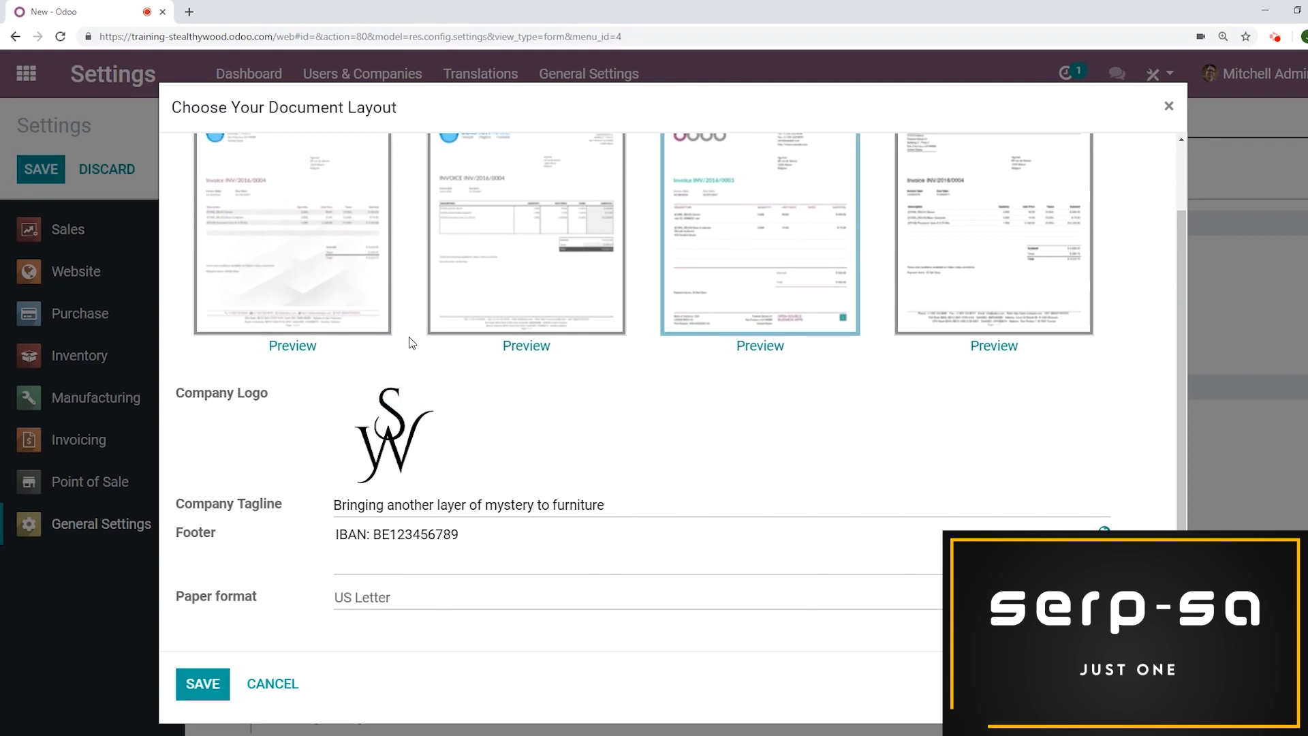
left_click_drag(623, 511, 280, 485)
left_click(290, 487)
left_click_drag(506, 537, 312, 534)
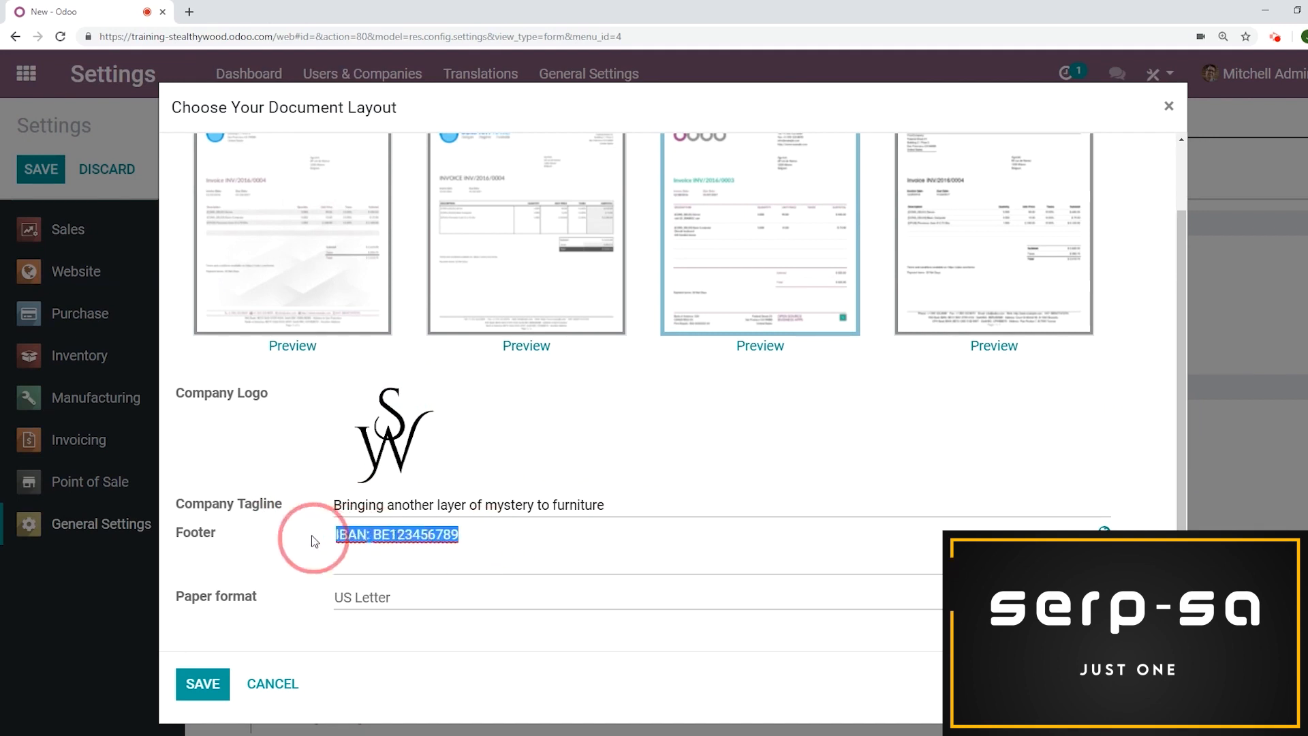
left_click(250, 445)
left_click(199, 683)
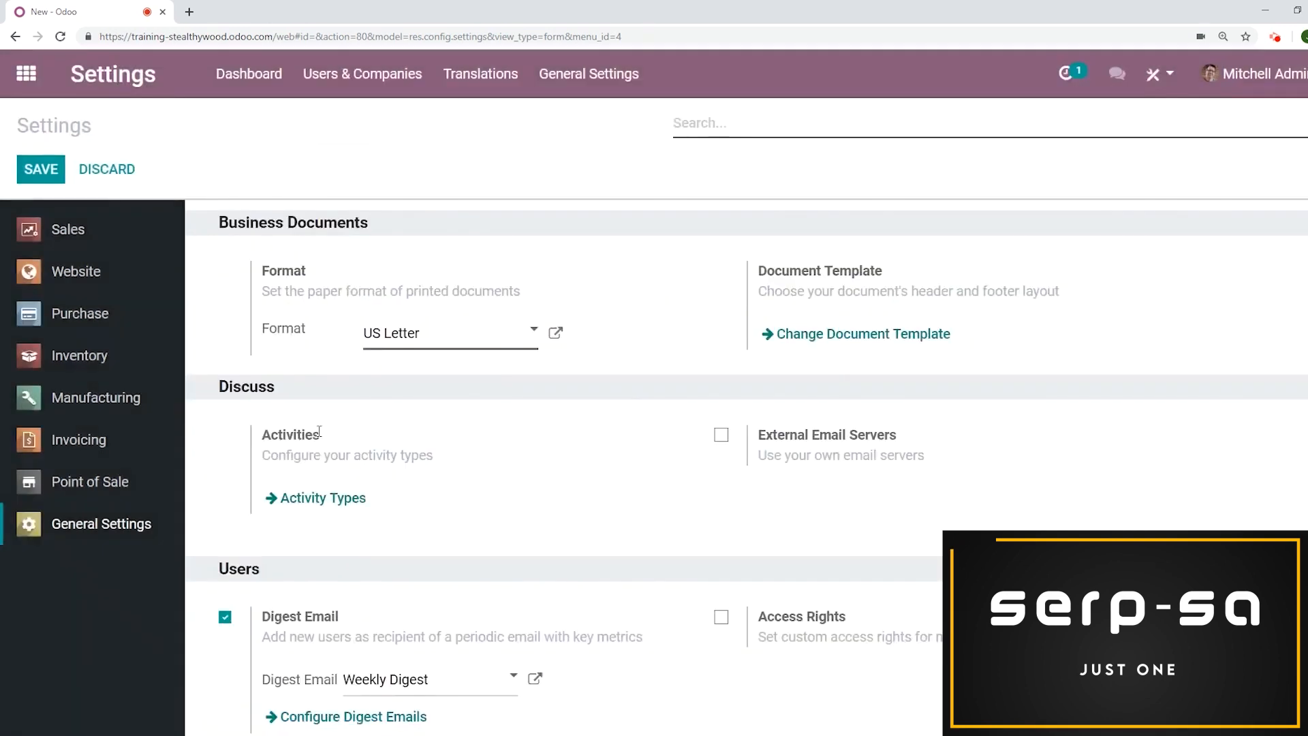
Open the payment acquirers configuration in Invoicing and browse the available payment providers
left_click(25, 73)
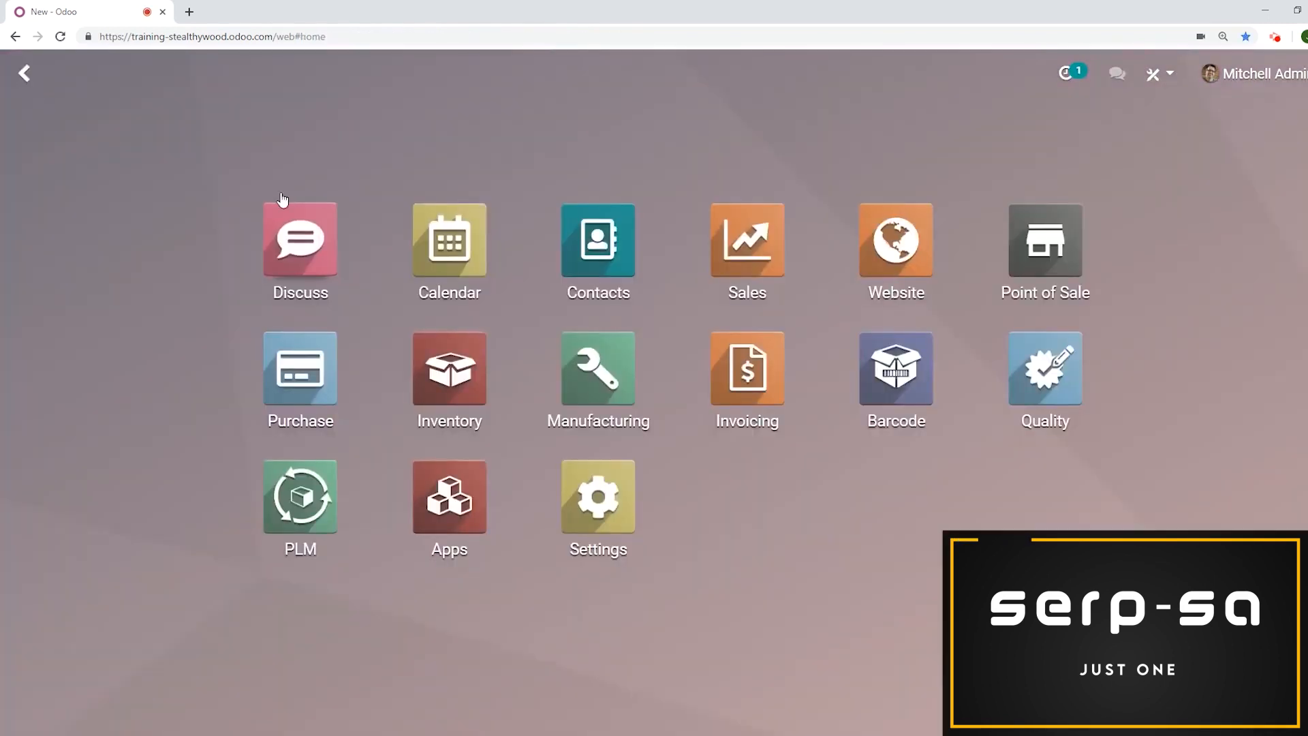
left_click(756, 355)
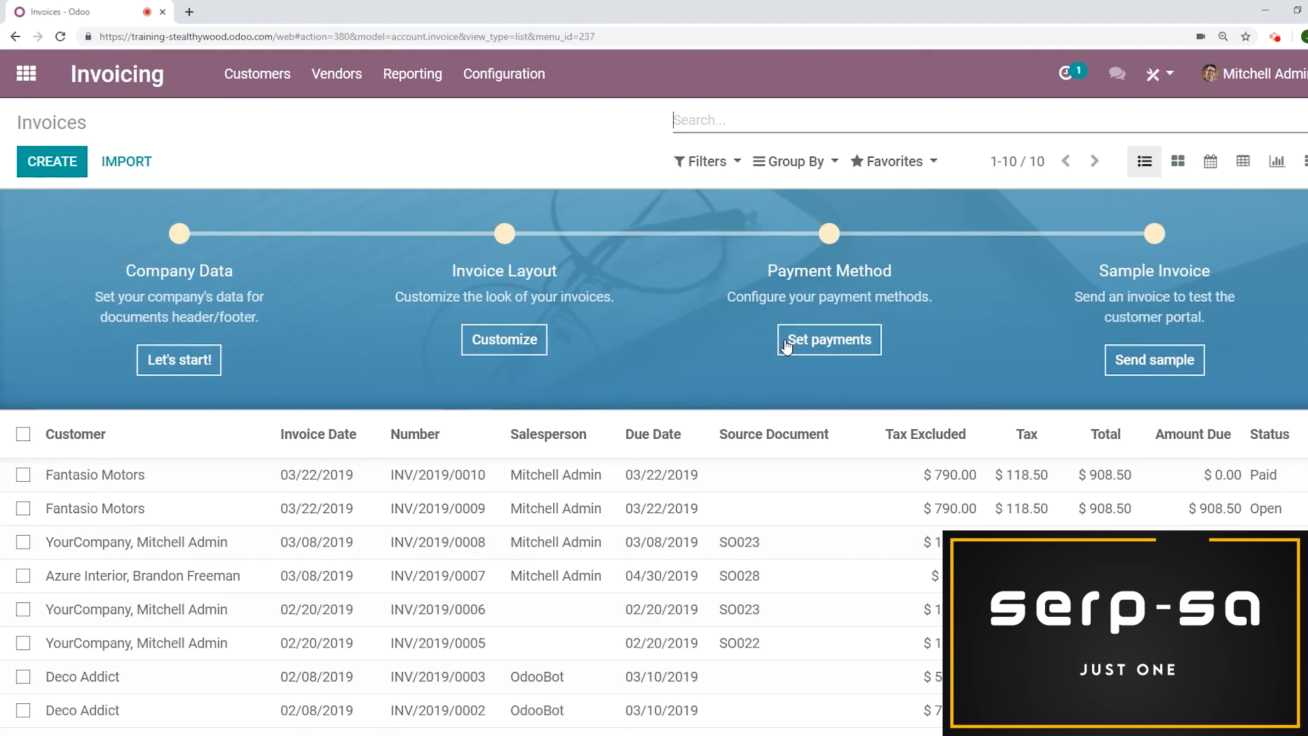
left_click(542, 75)
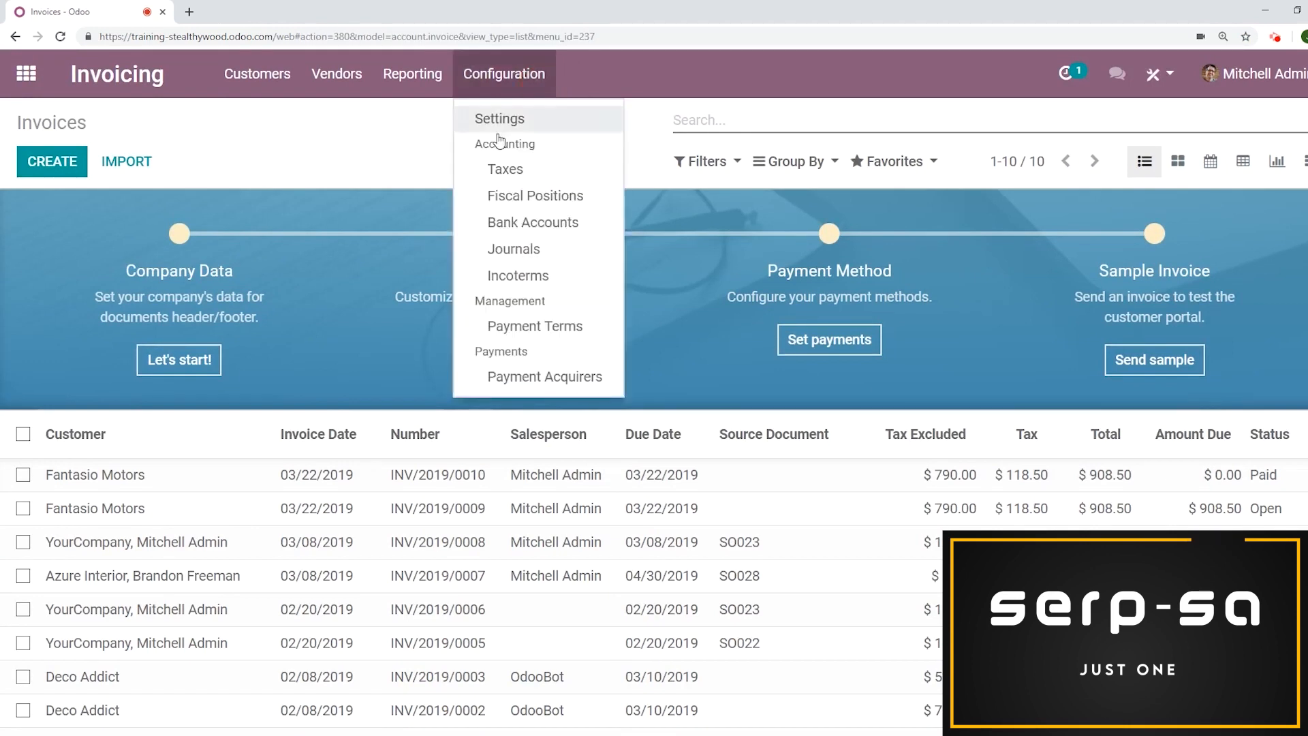
left_click(546, 379)
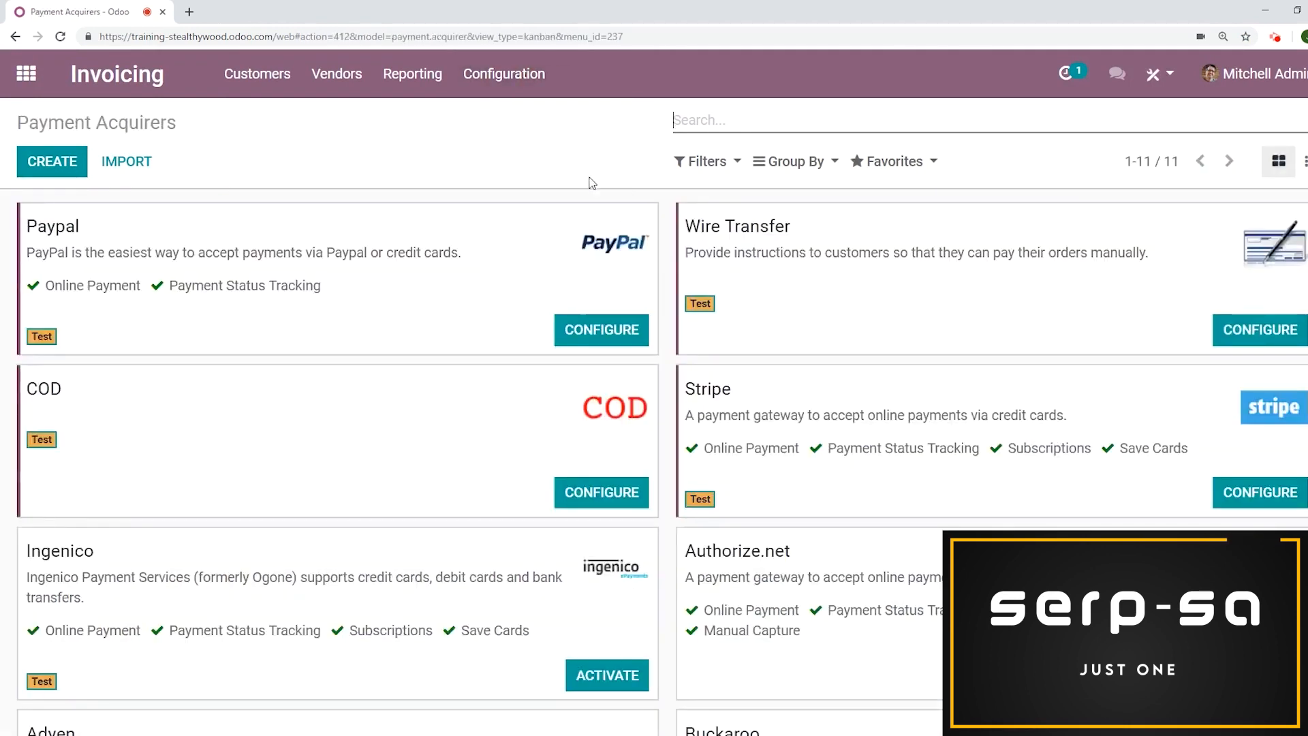
scroll(659, 407, "down", 3)
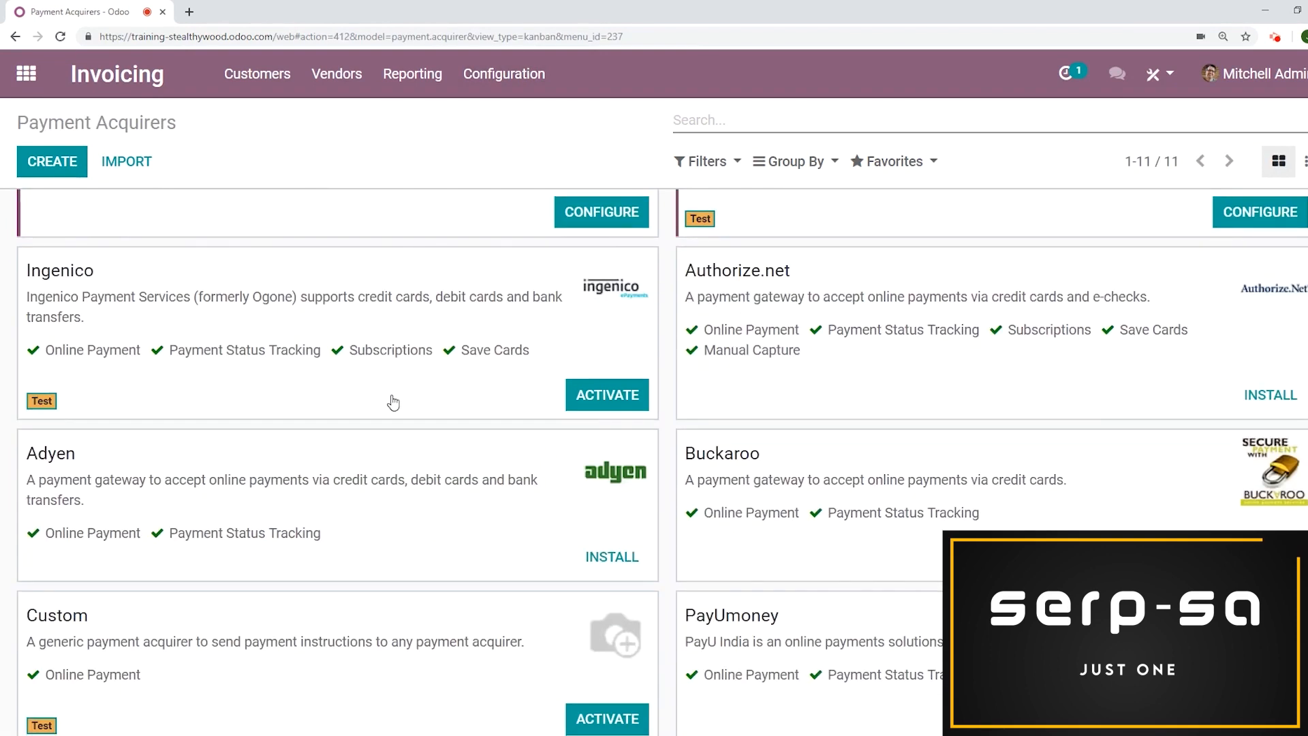
scroll(545, 266, "up", 1)
scroll(534, 249, "down", 5)
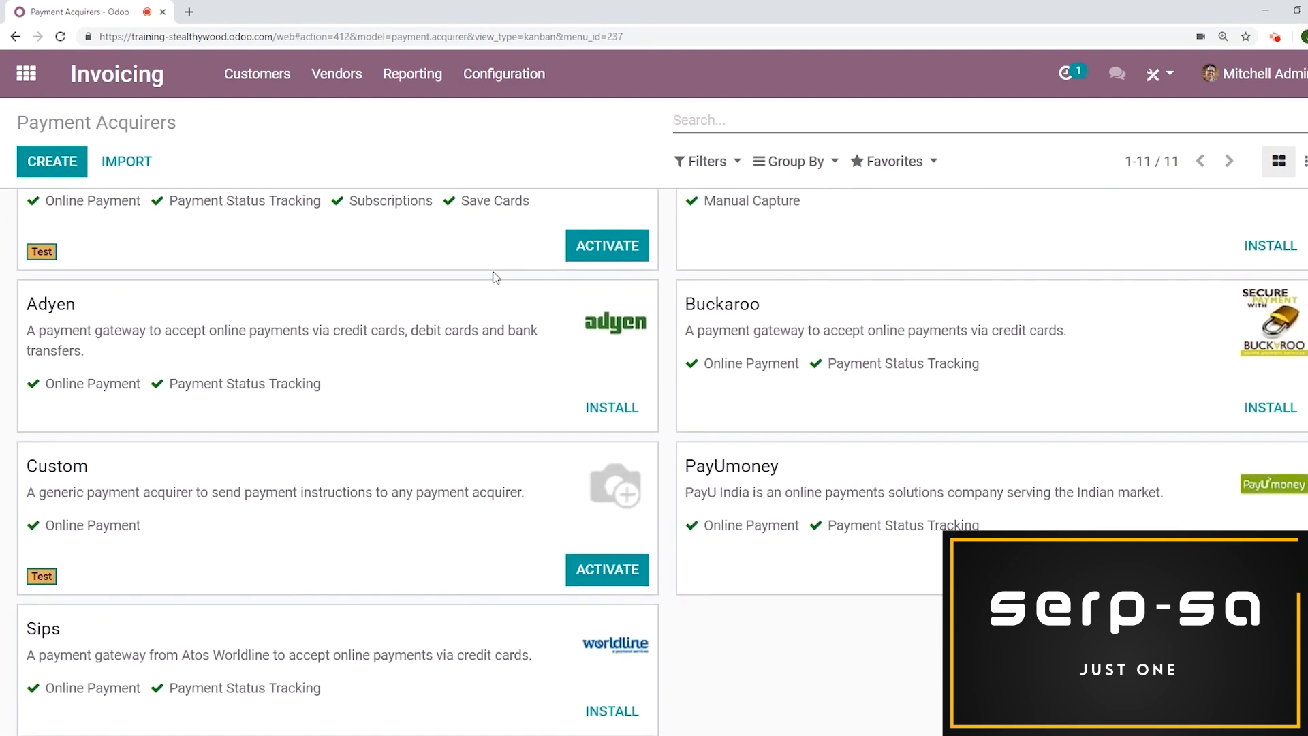
scroll(497, 276, "up", 1)
scroll(500, 277, "up", 5)
Open the Paypal acquirer and toggle its publication off and back on
left_click(496, 280)
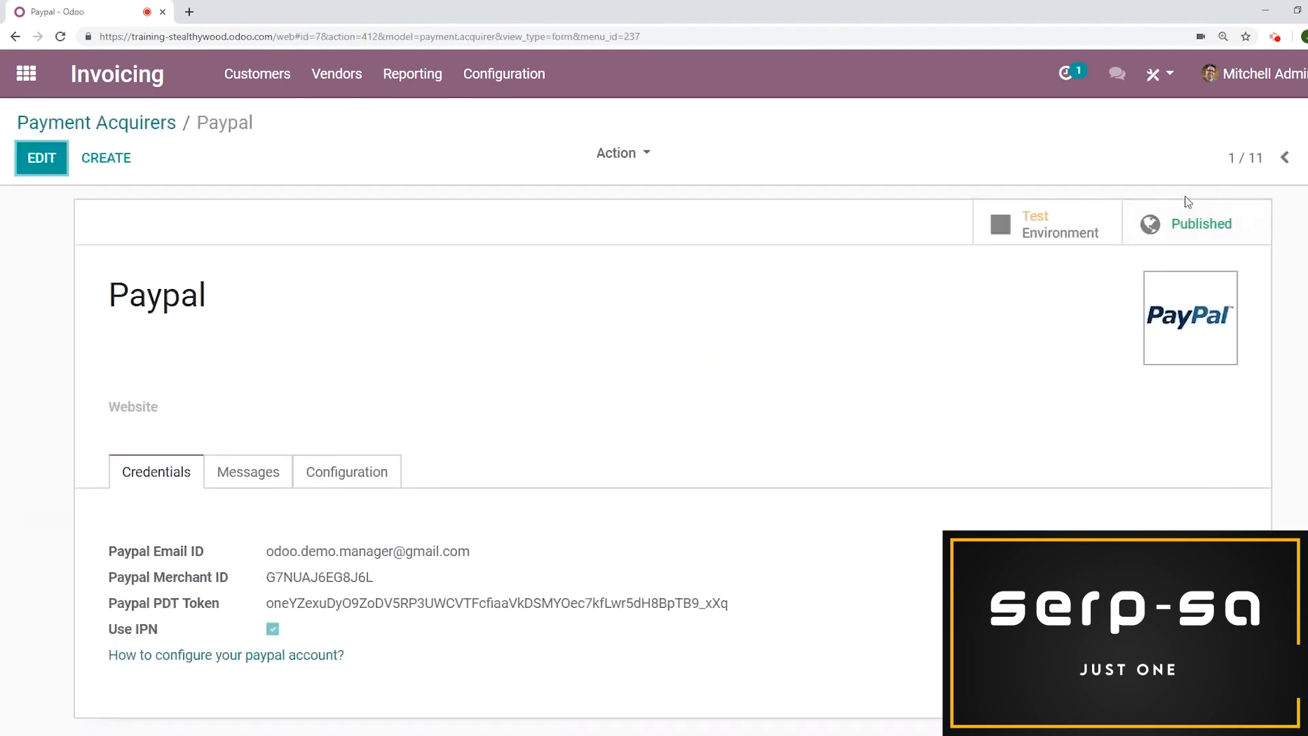
left_click(1188, 223)
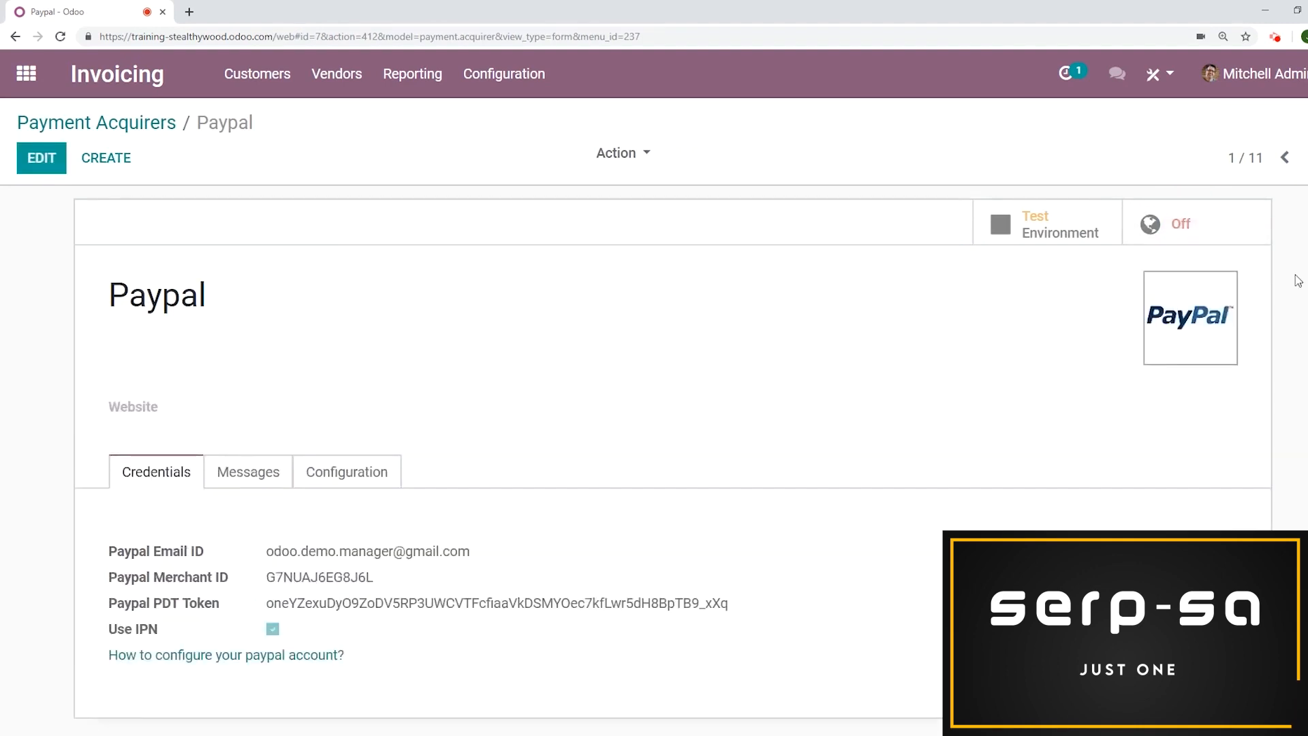
left_click(1196, 231)
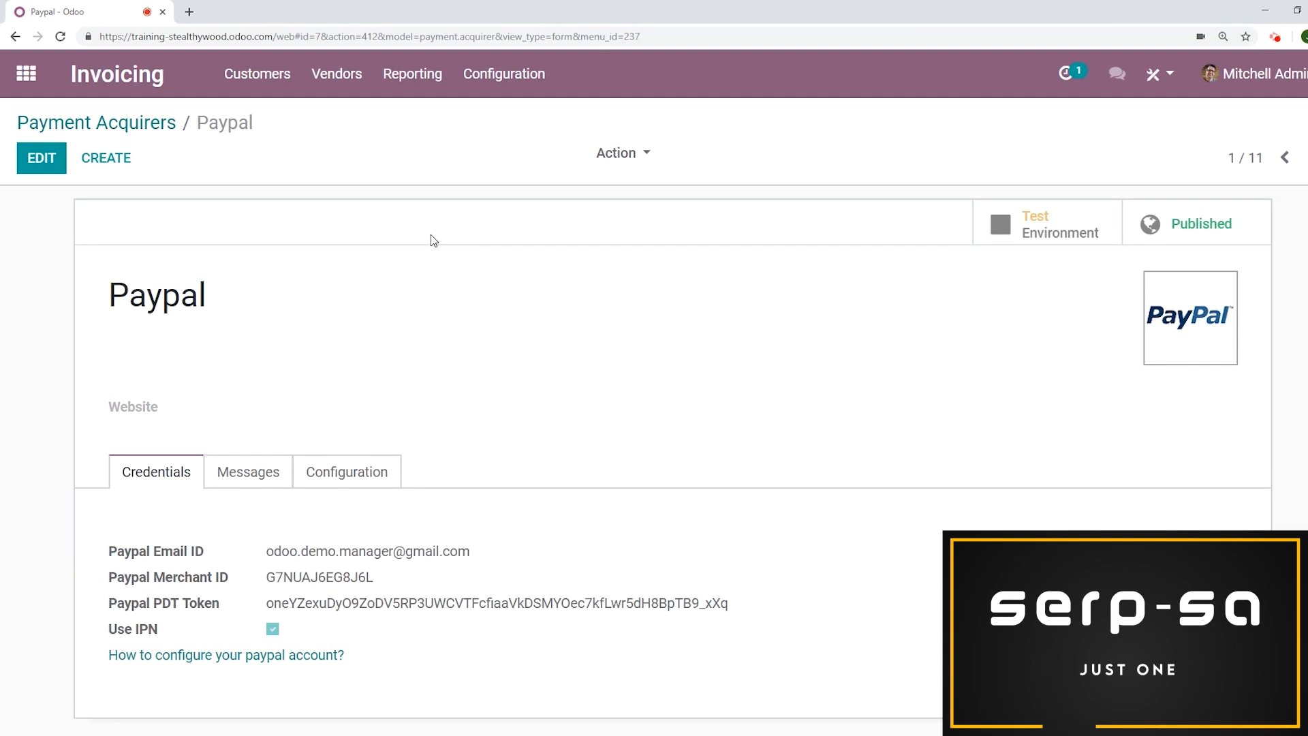
Create a new customer invoice for Fantasio Motors
left_click(238, 76)
left_click(235, 121)
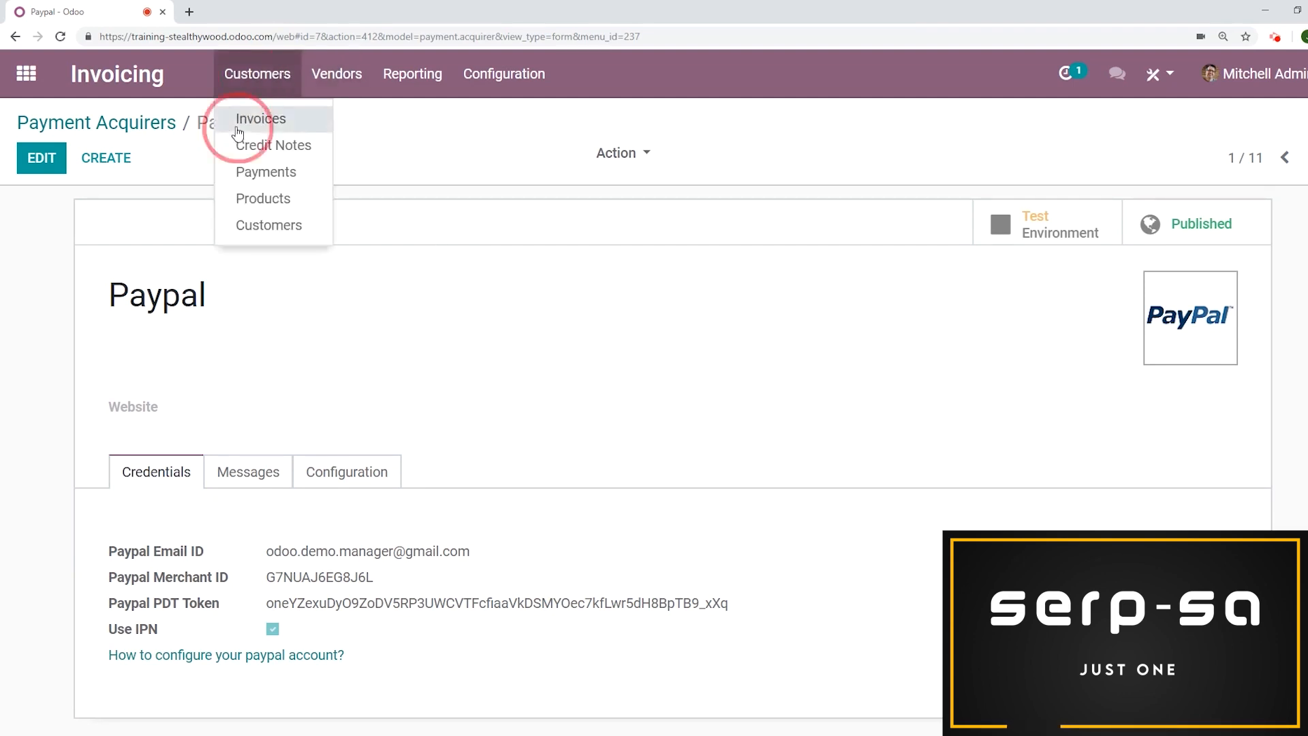
left_click(63, 174)
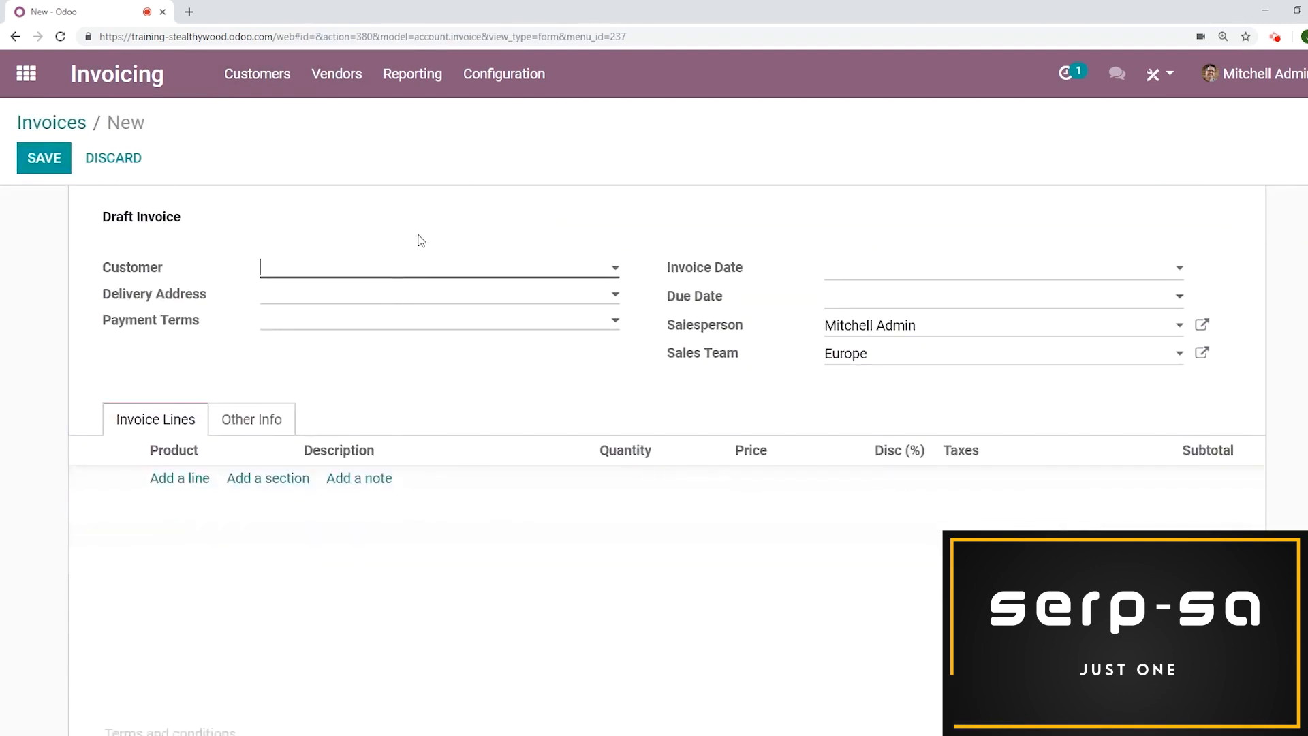
type("fant")
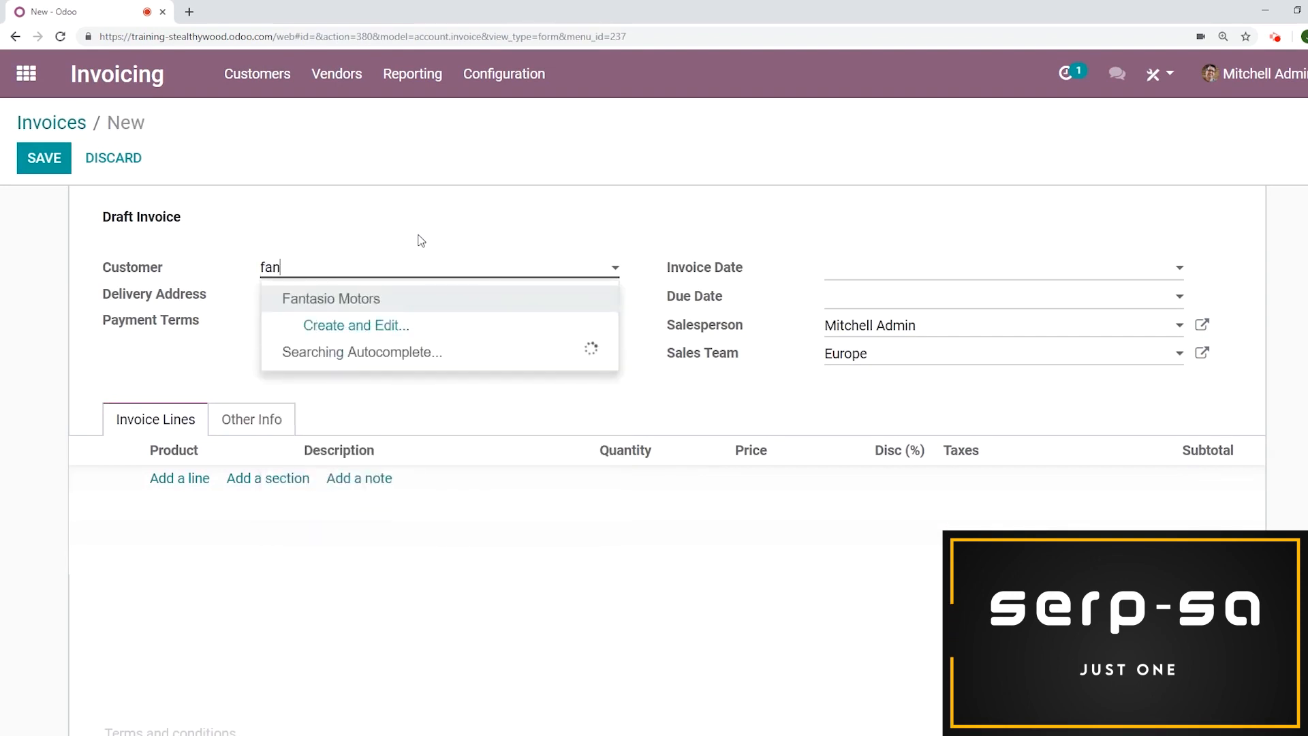
left_click(399, 306)
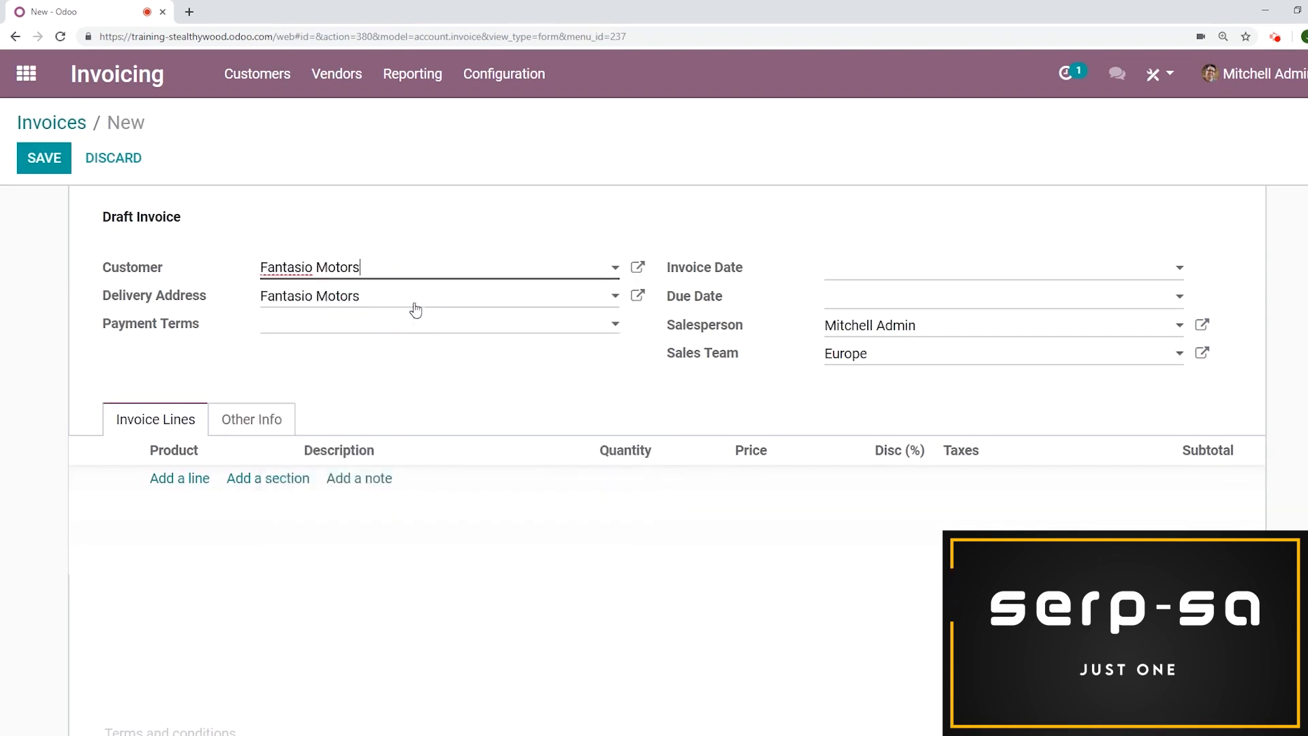
Add an invoice line for [E-COM08] Storage Box with quantity 10 and save the invoice
left_click(187, 480)
type("st")
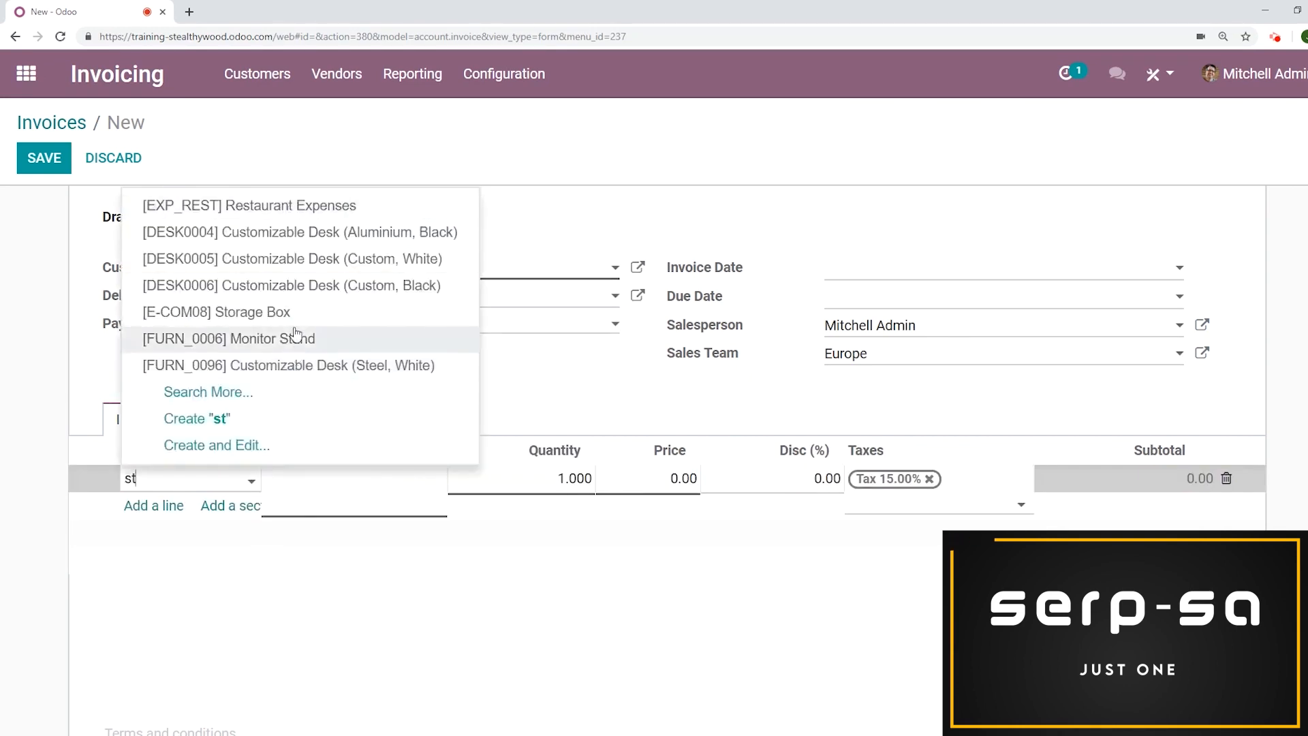
left_click(292, 311)
left_click(568, 478)
type("10")
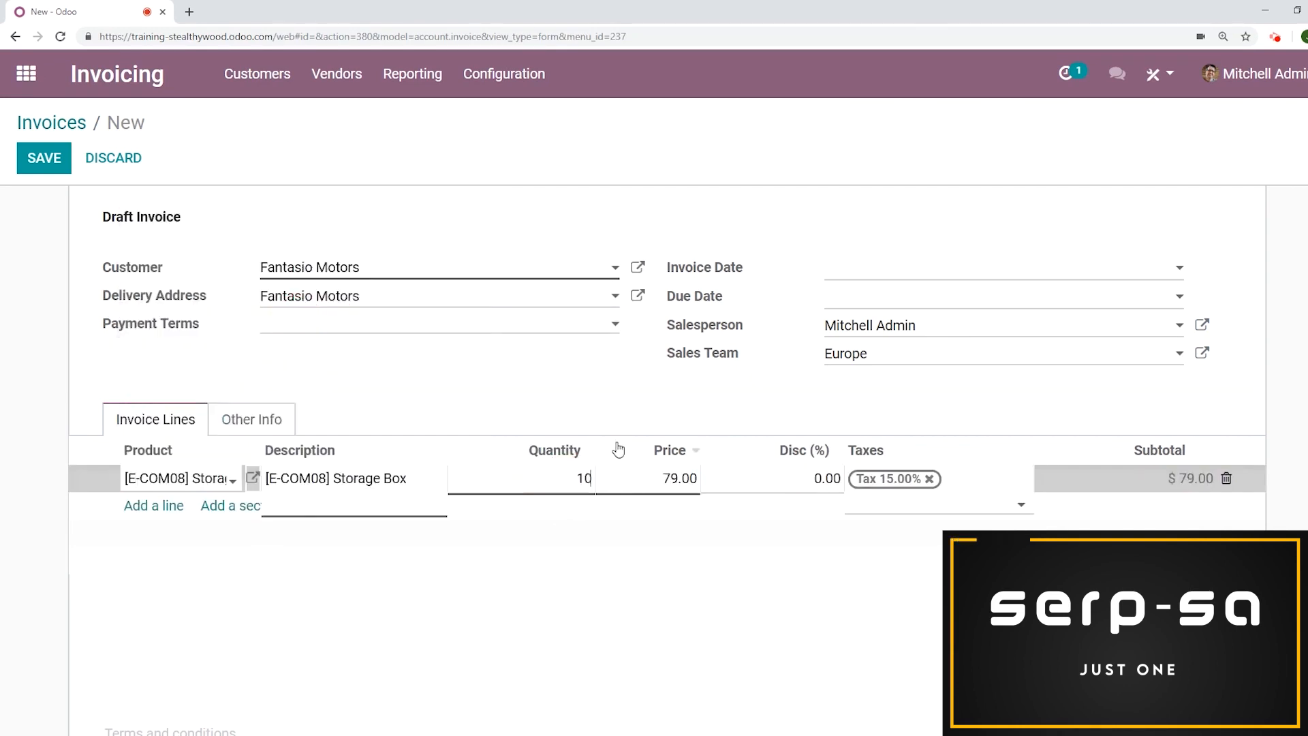
left_click(53, 163)
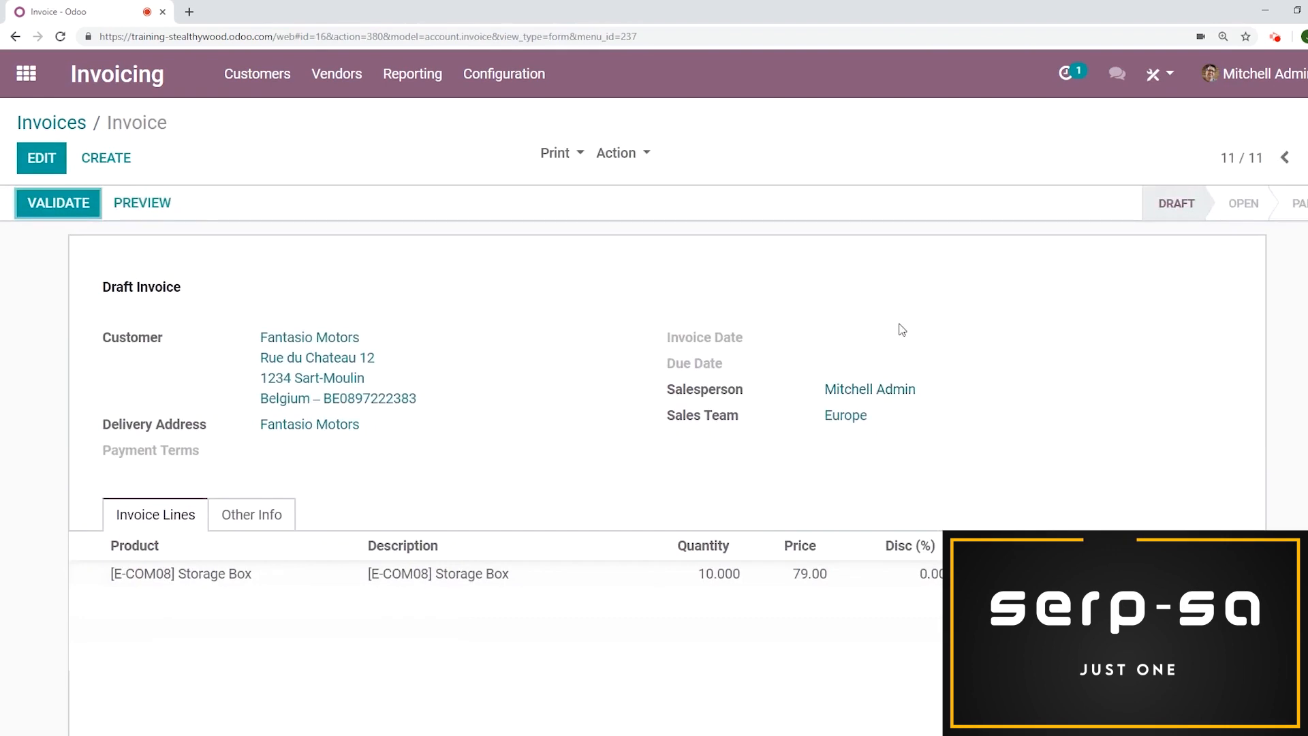
Preview the draft invoice in the customer portal, examine its header and footer, and return to edit mode
left_click(167, 208)
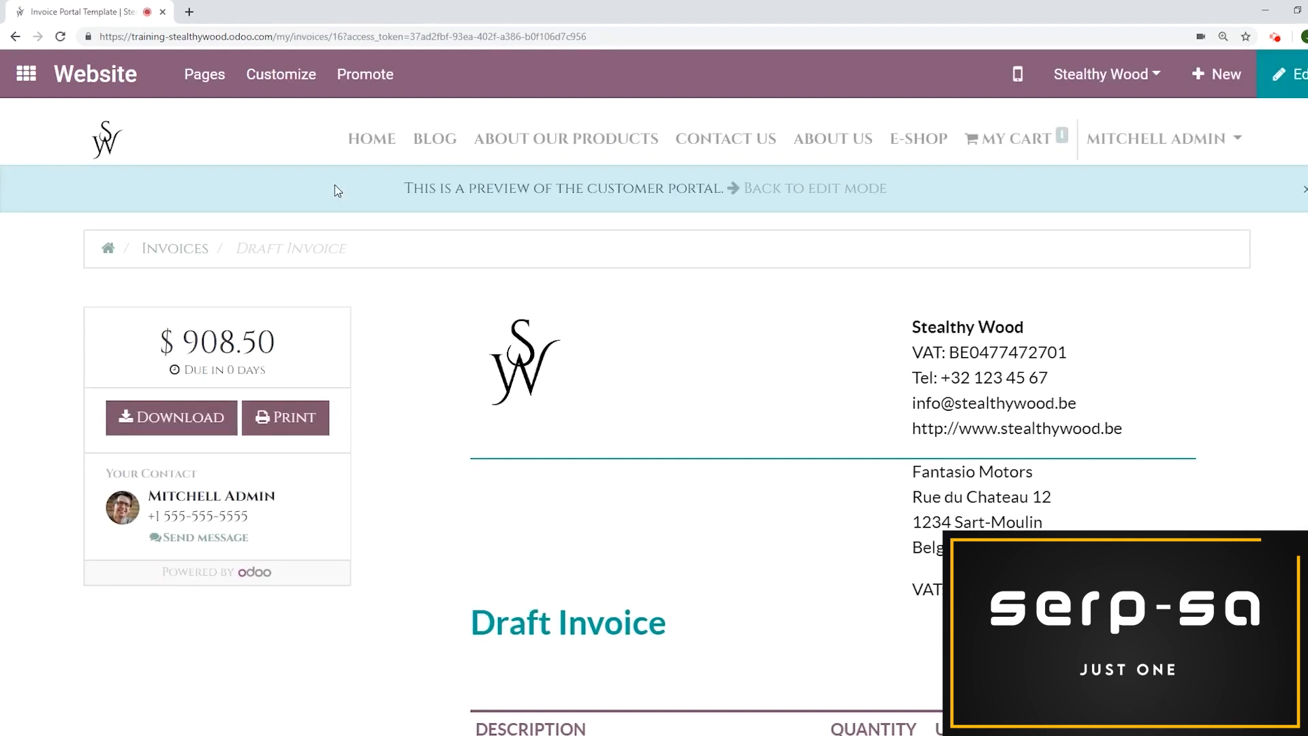
scroll(829, 353, "down", 3)
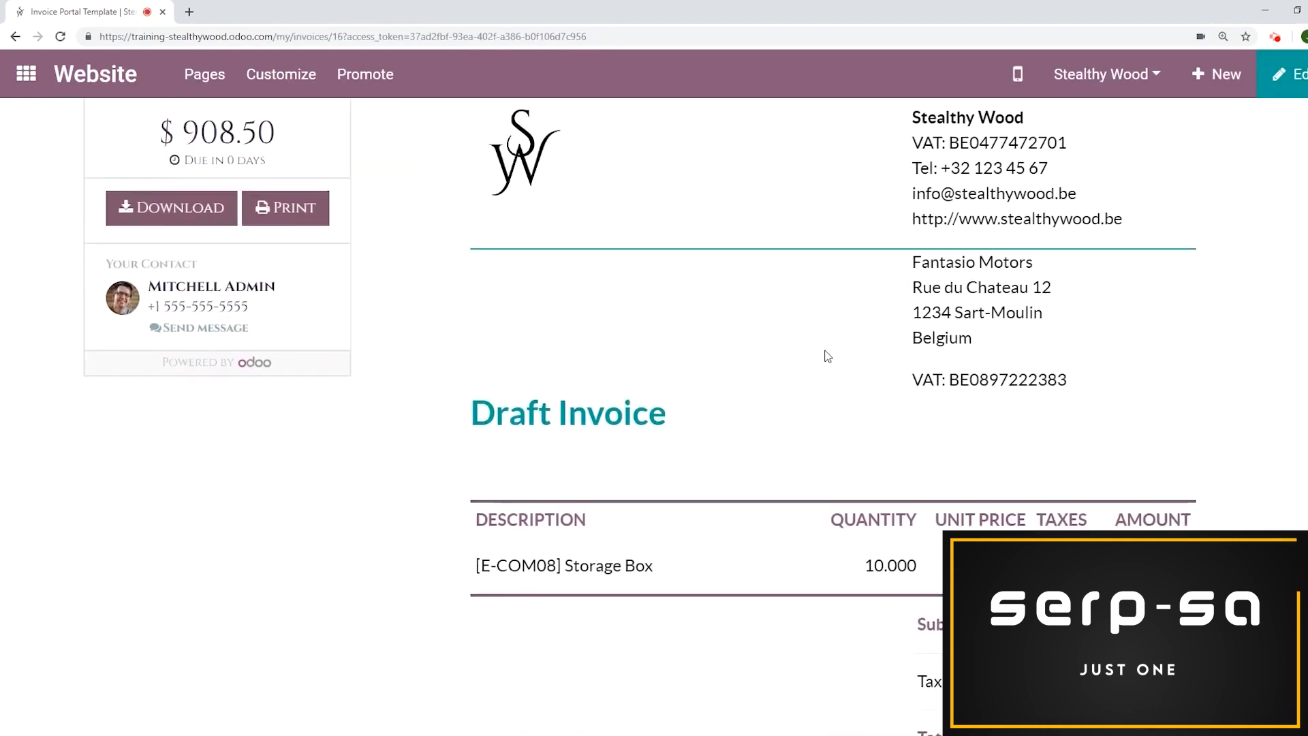
scroll(830, 356, "up", 2)
scroll(831, 355, "down", 1)
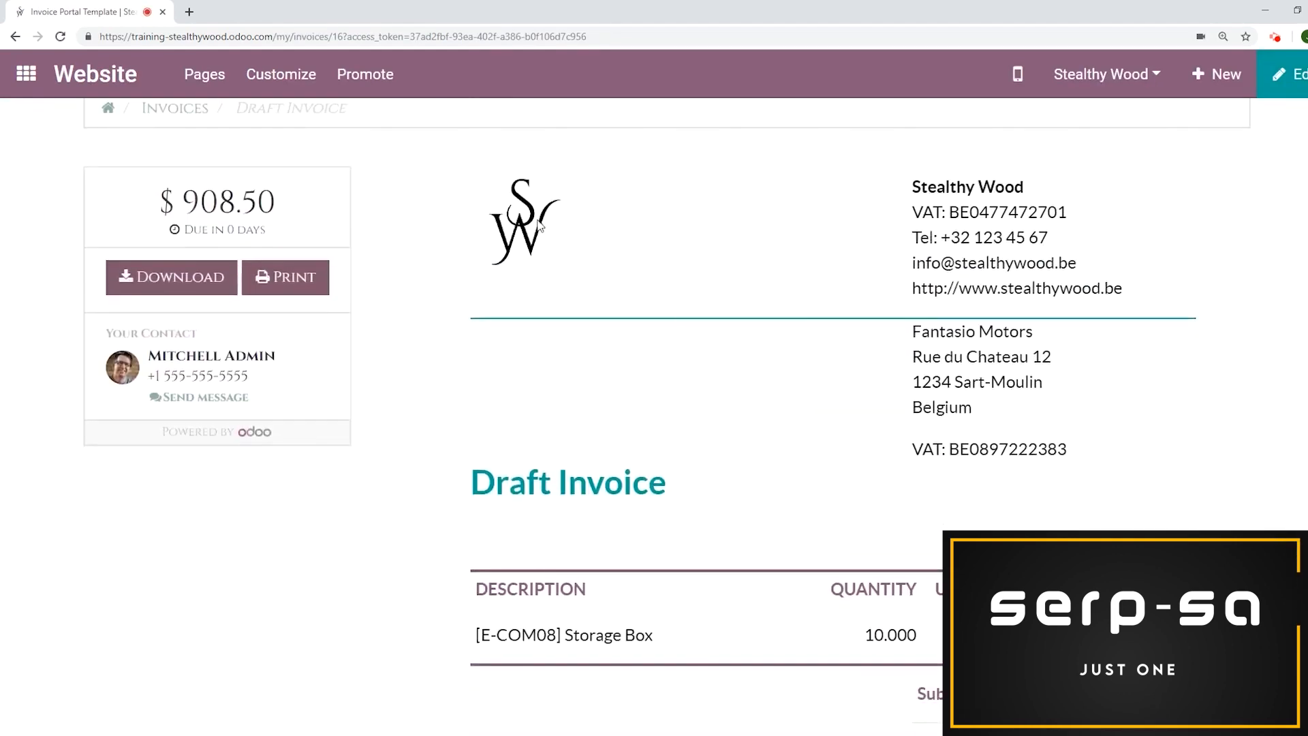
scroll(1079, 306, "down", 2)
scroll(1071, 292, "up", 3)
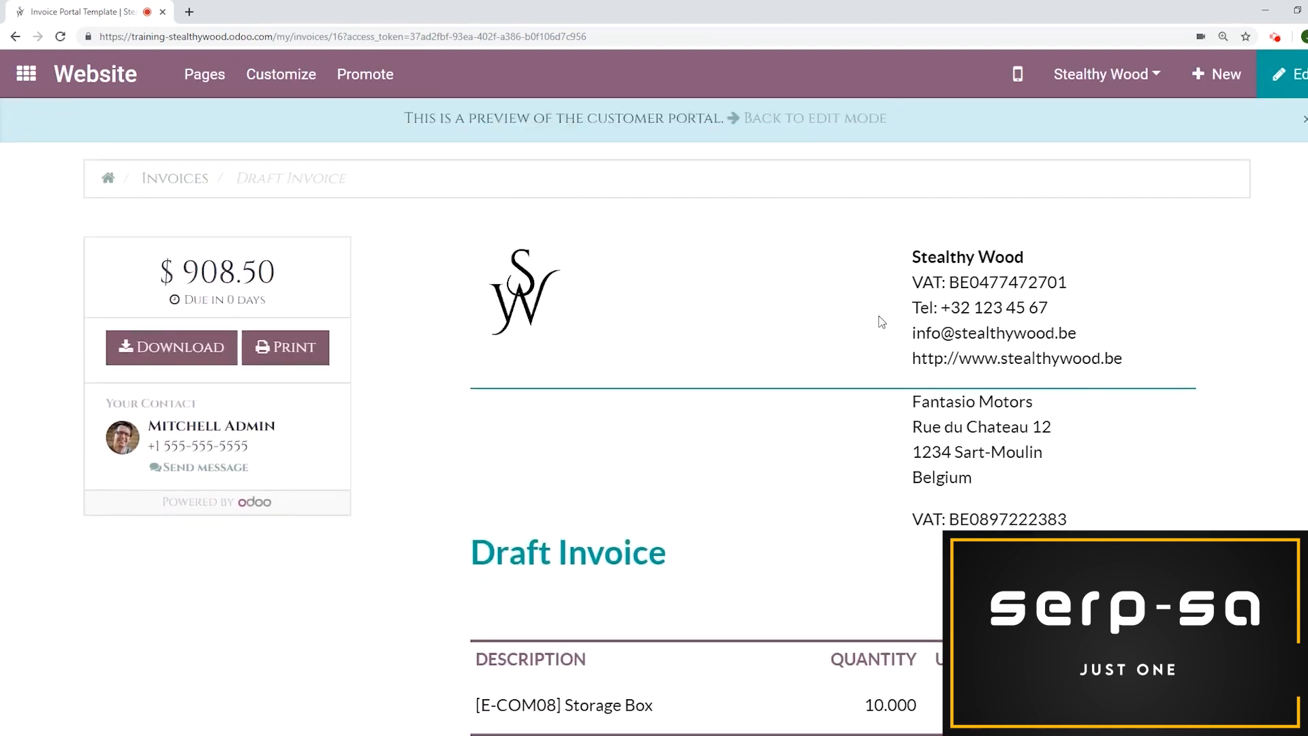
scroll(886, 320, "down", 1)
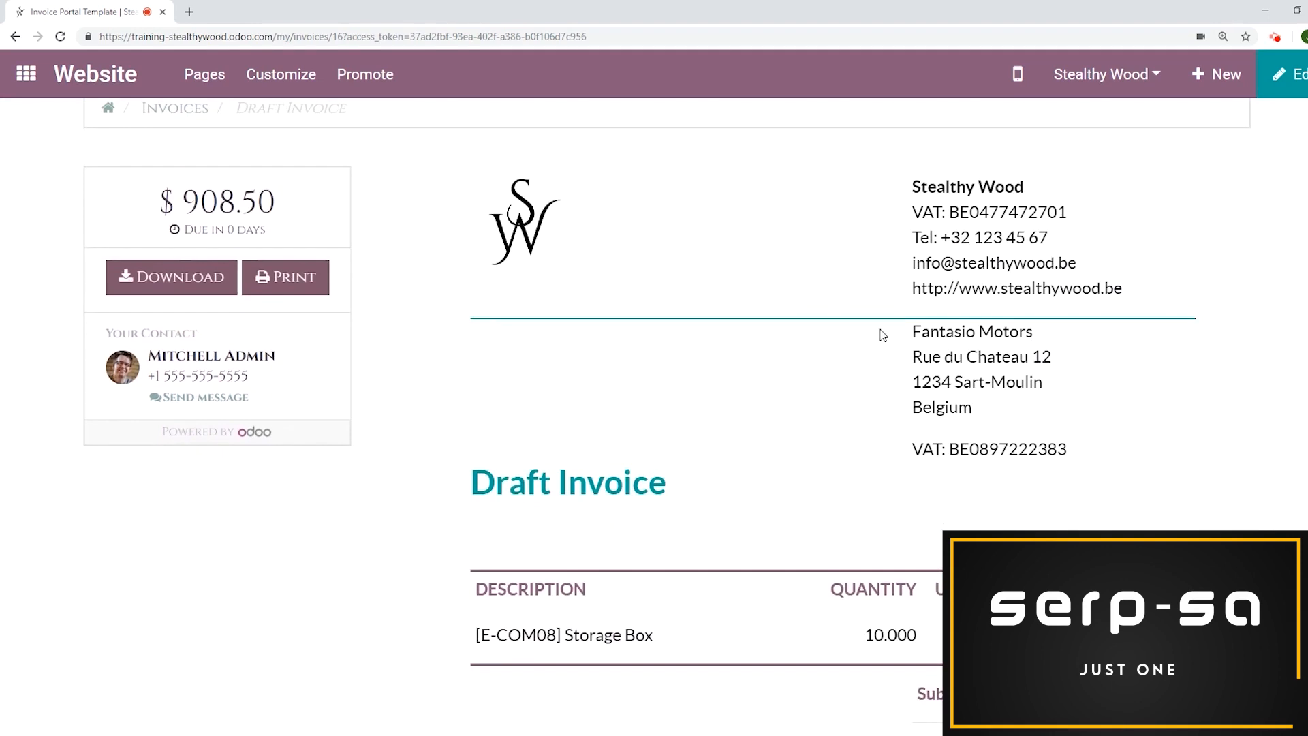
scroll(883, 335, "down", 10)
scroll(882, 333, "down", 2)
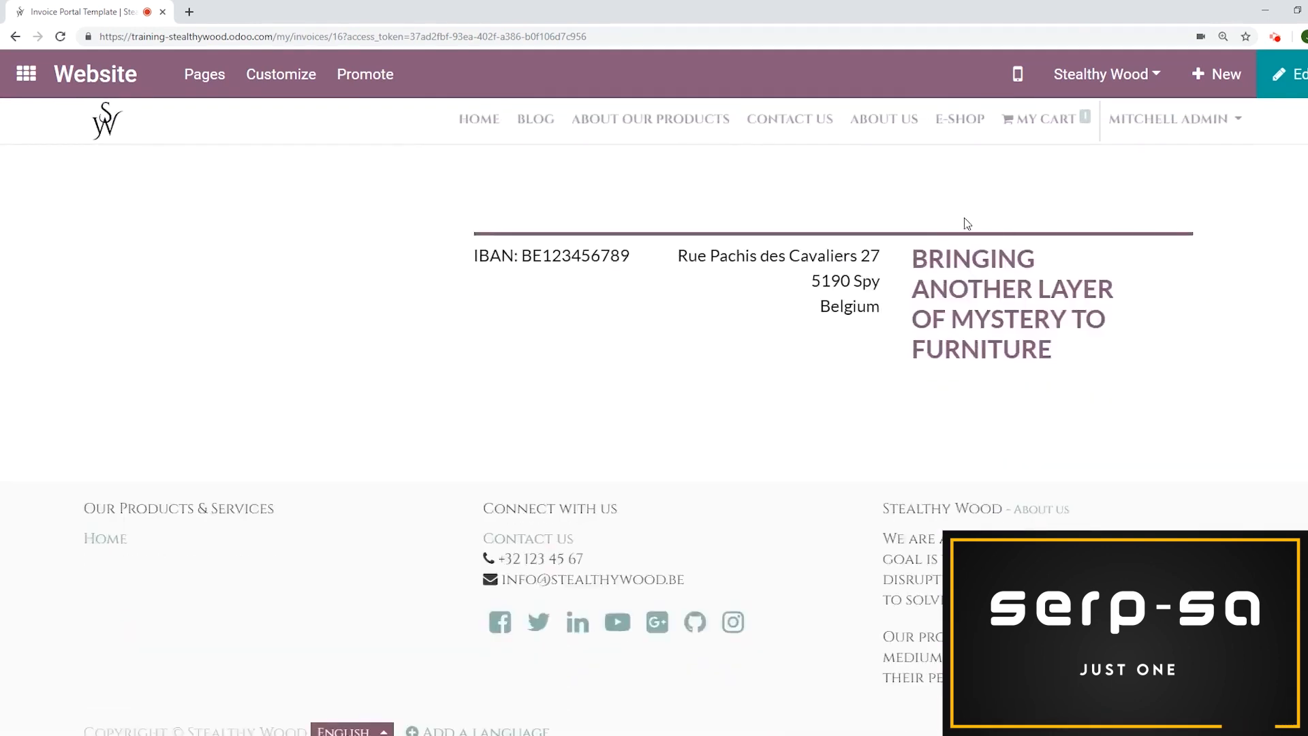
scroll(971, 308, "up", 2)
left_click_drag(644, 395, 423, 387)
left_click(445, 383)
scroll(535, 387, "up", 9)
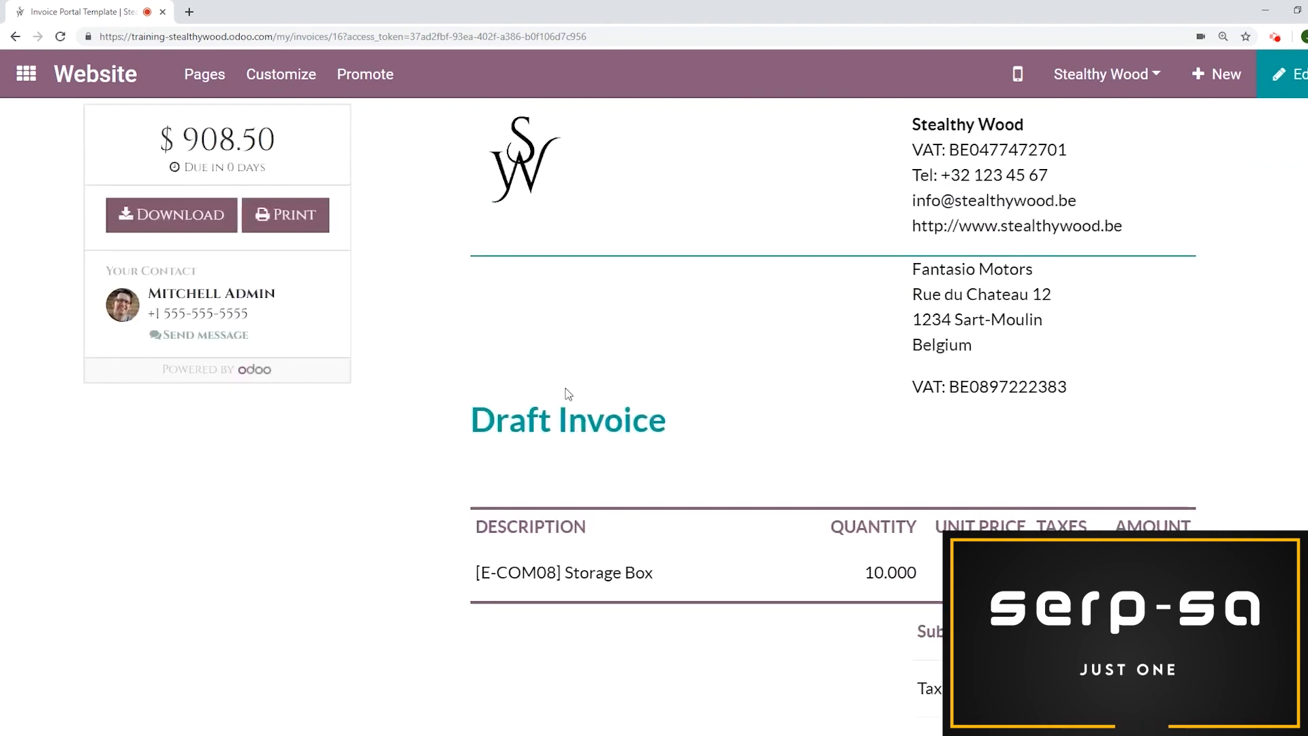
scroll(569, 394, "up", 2)
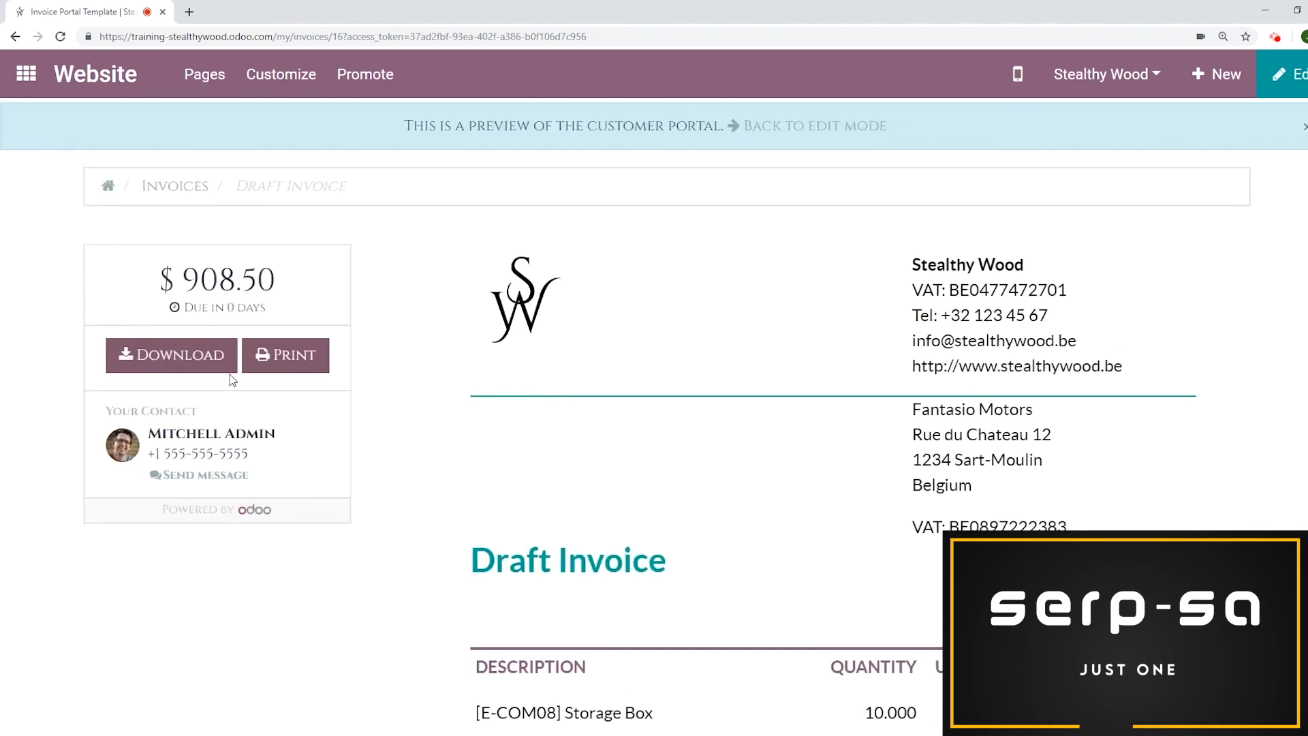
scroll(641, 331, "up", 1)
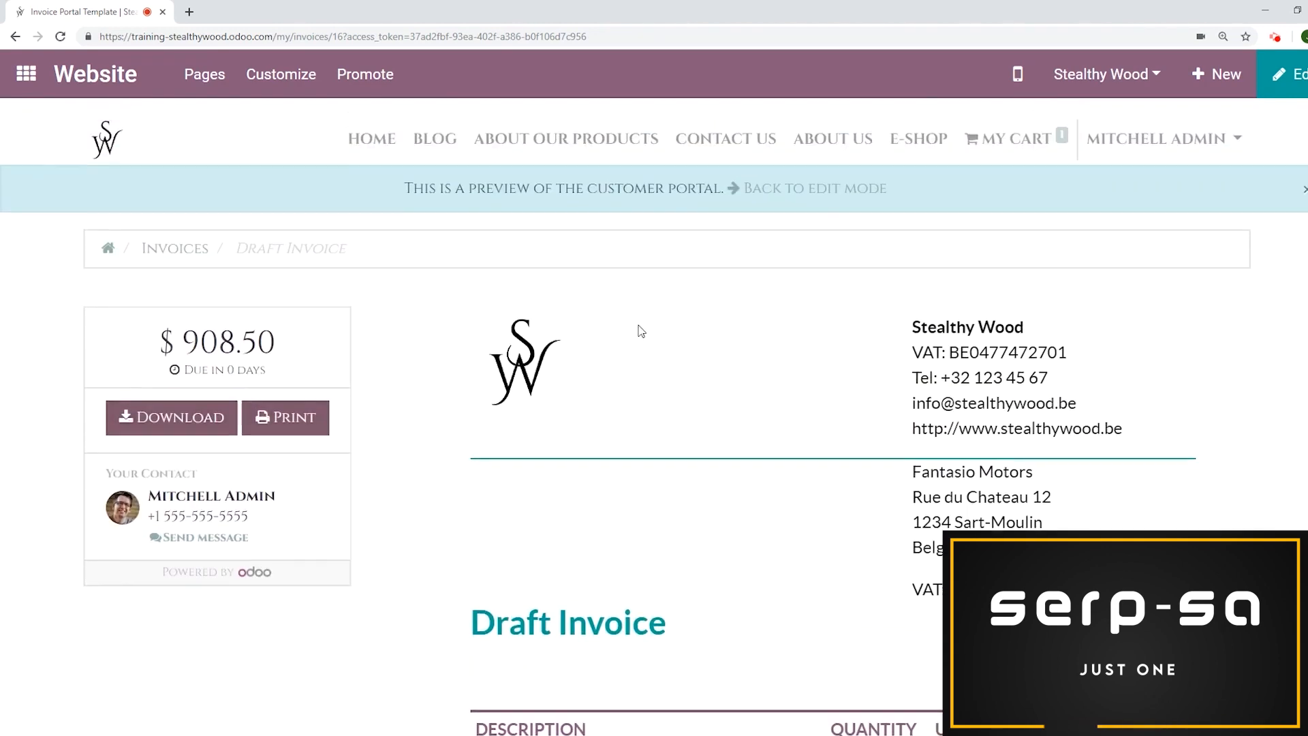
left_click(817, 189)
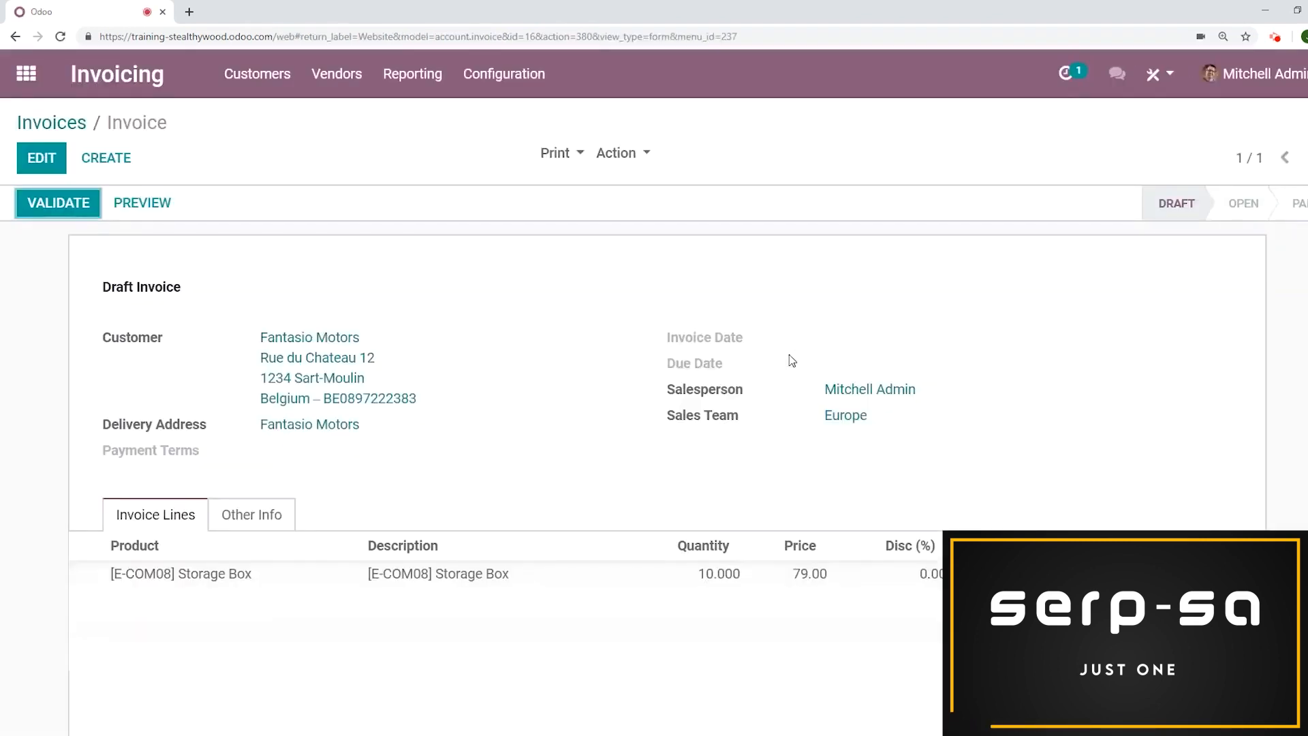
Validate the invoice and preview it in the customer portal
left_click(74, 208)
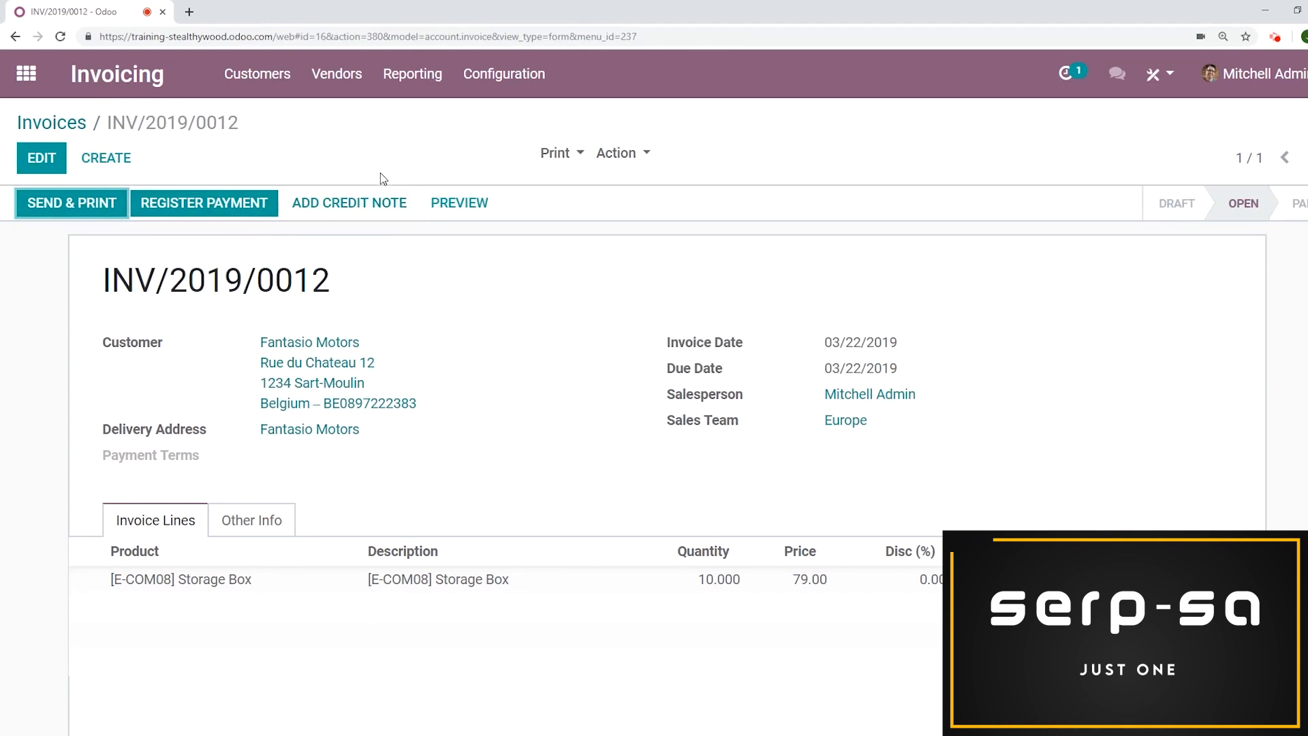
left_click(459, 214)
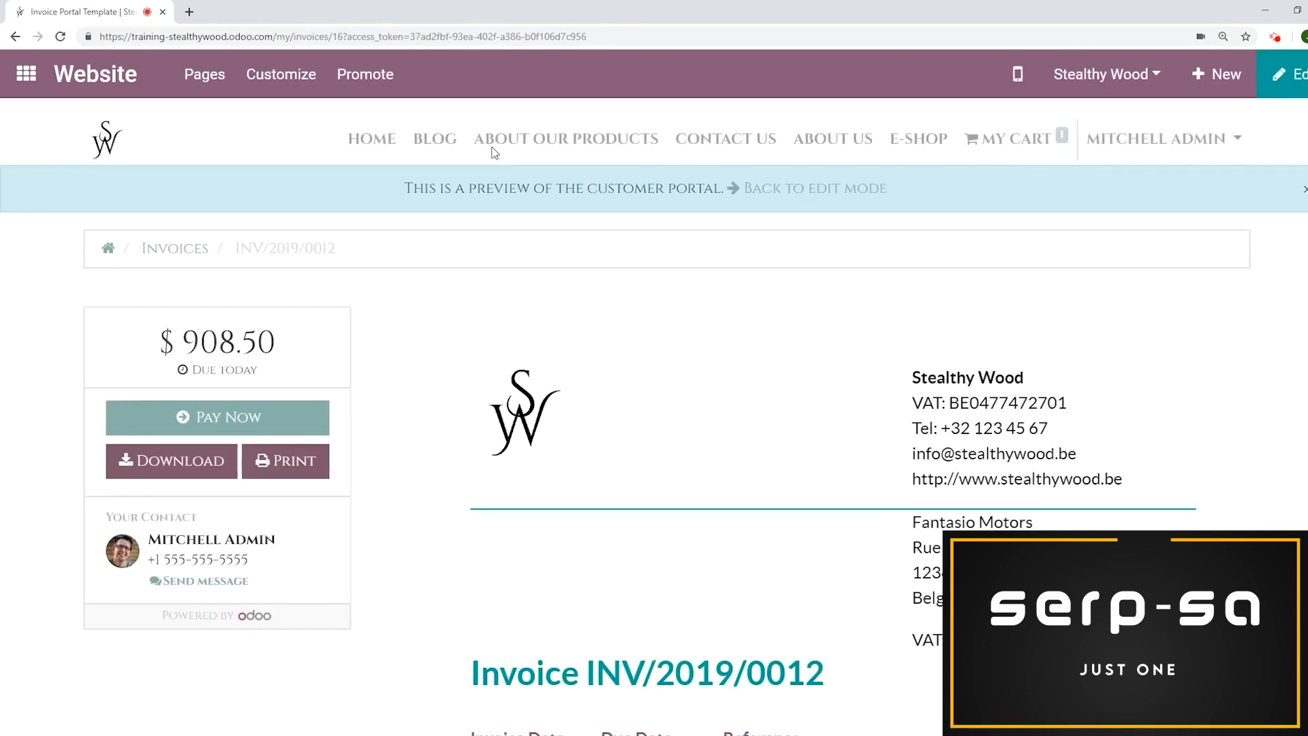
scroll(545, 270, "down", 1)
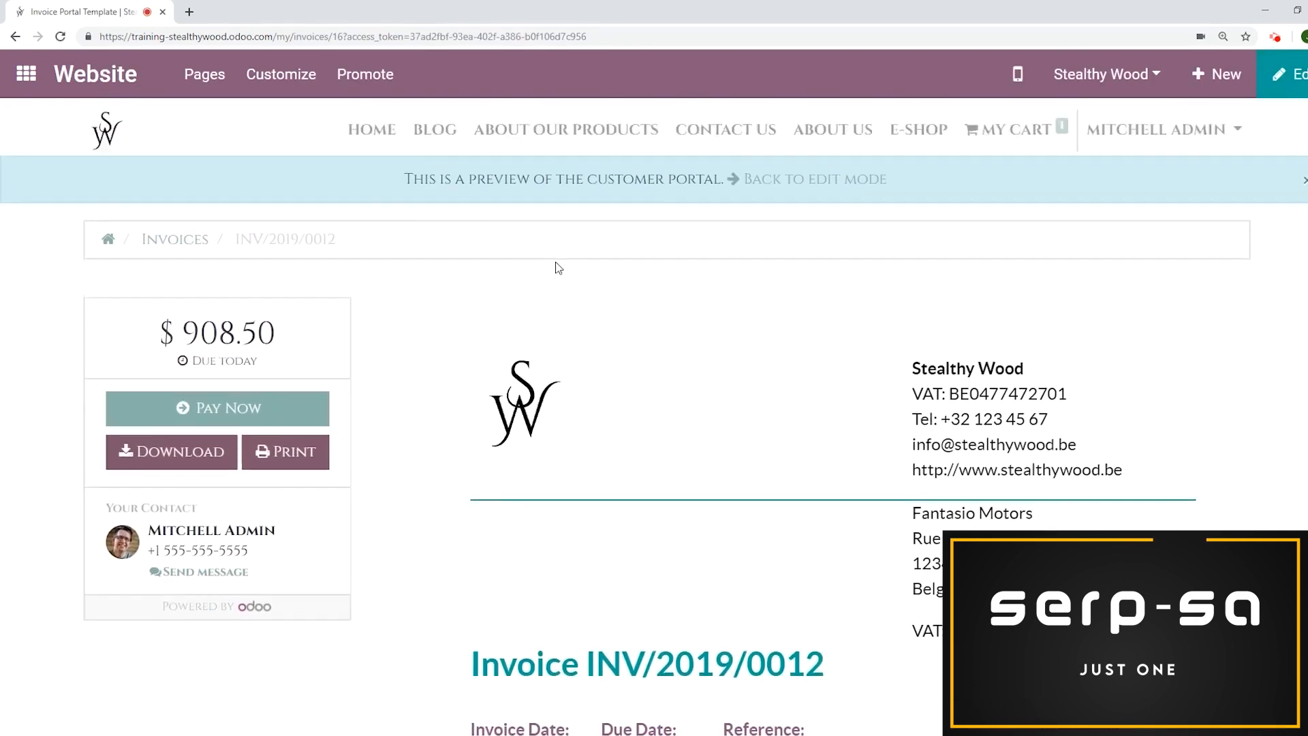
Examine the invoice in the customer portal and review its Pay Now payment options without paying
scroll(557, 267, "up", 1)
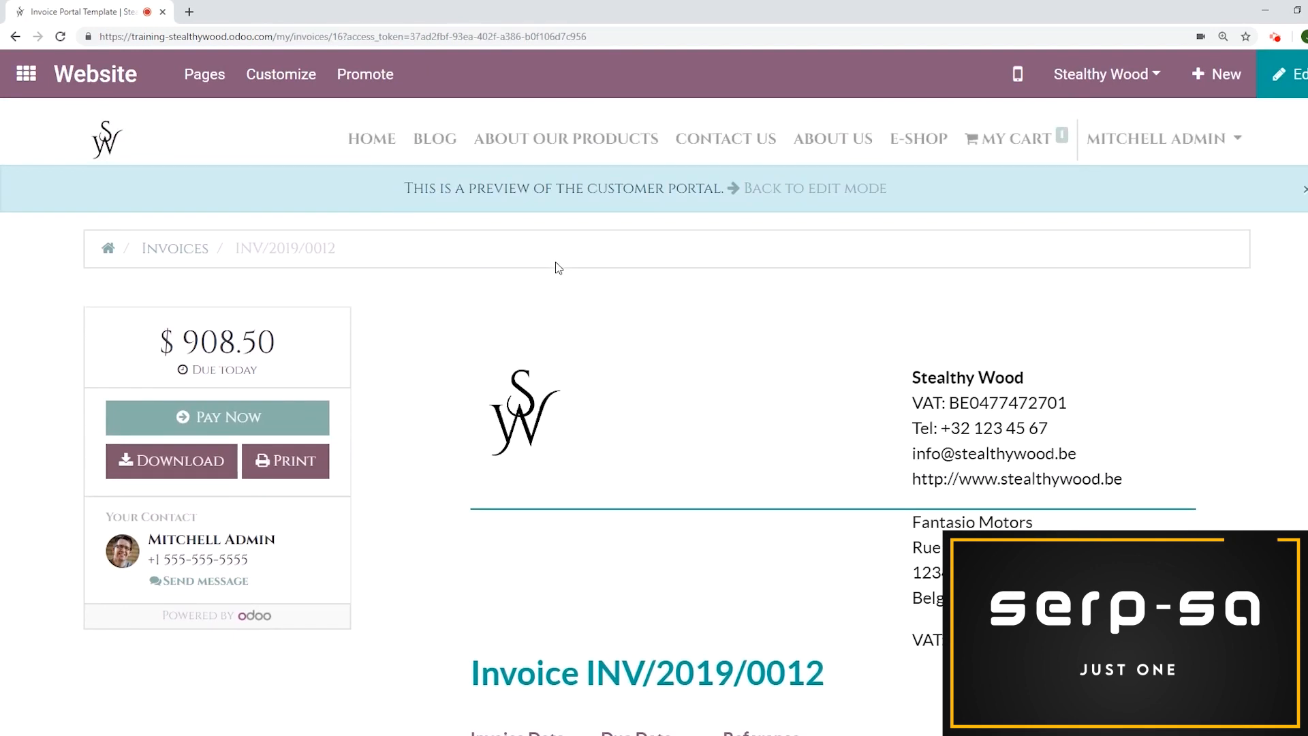
scroll(550, 267, "down", 8)
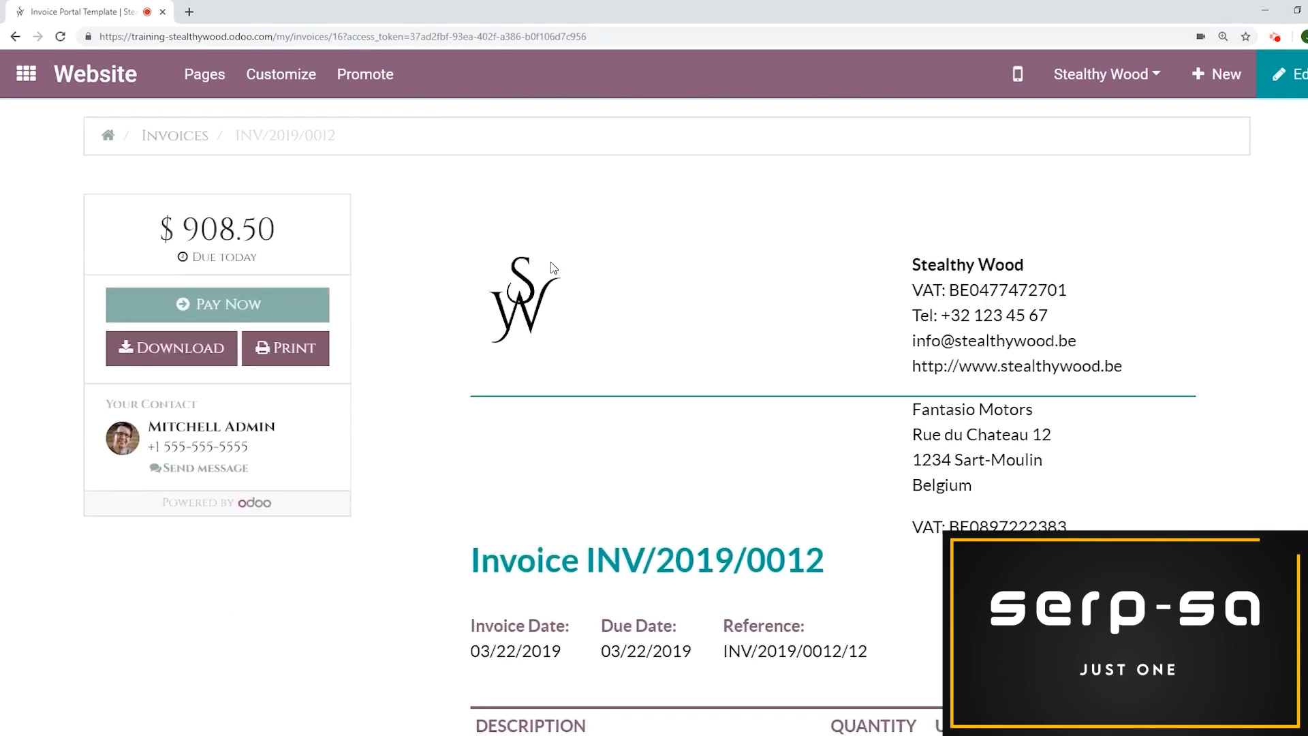
scroll(329, 453, "up", 7)
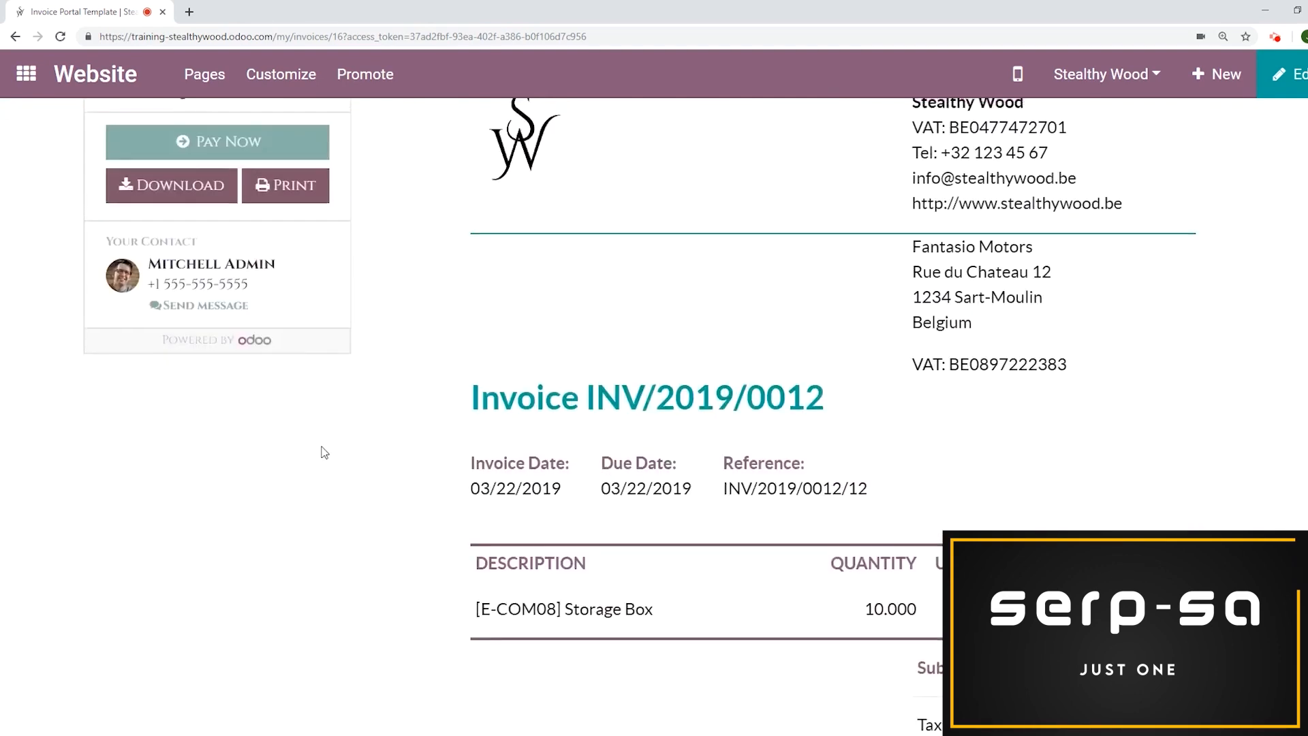
scroll(420, 338, "down", 1)
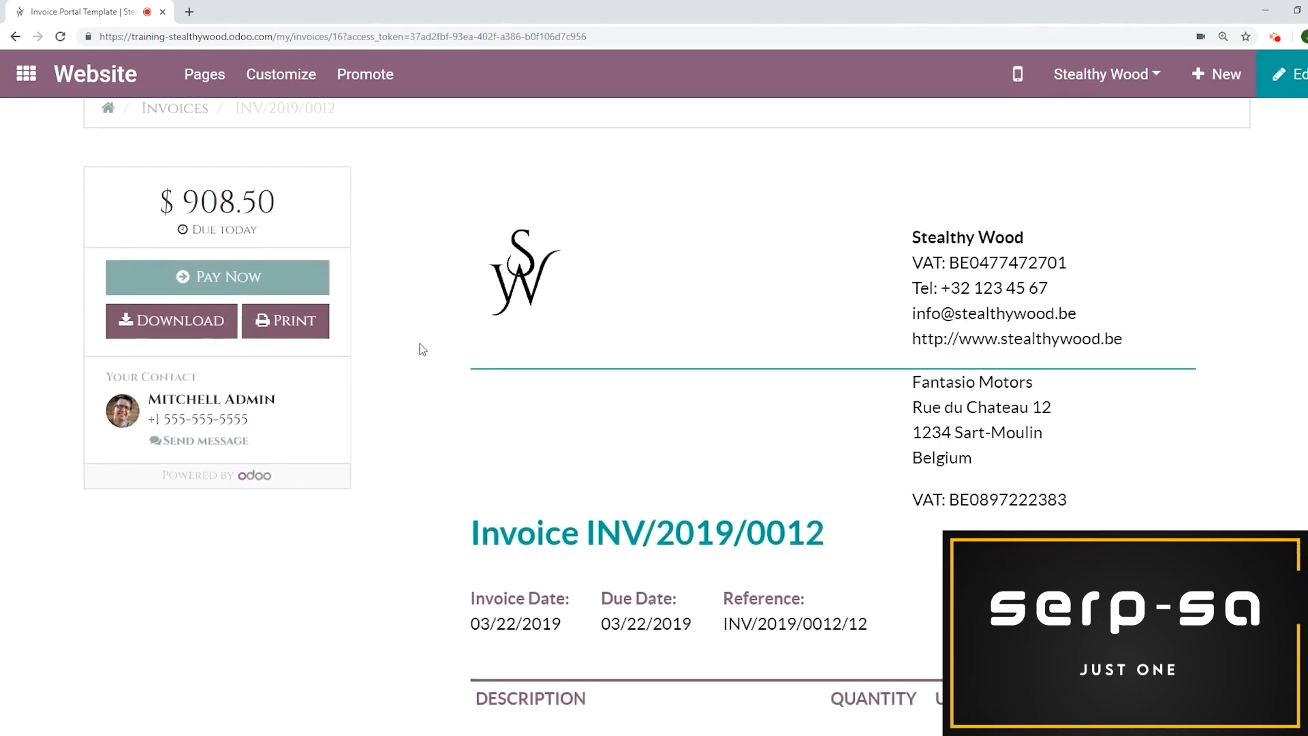
left_click(257, 274)
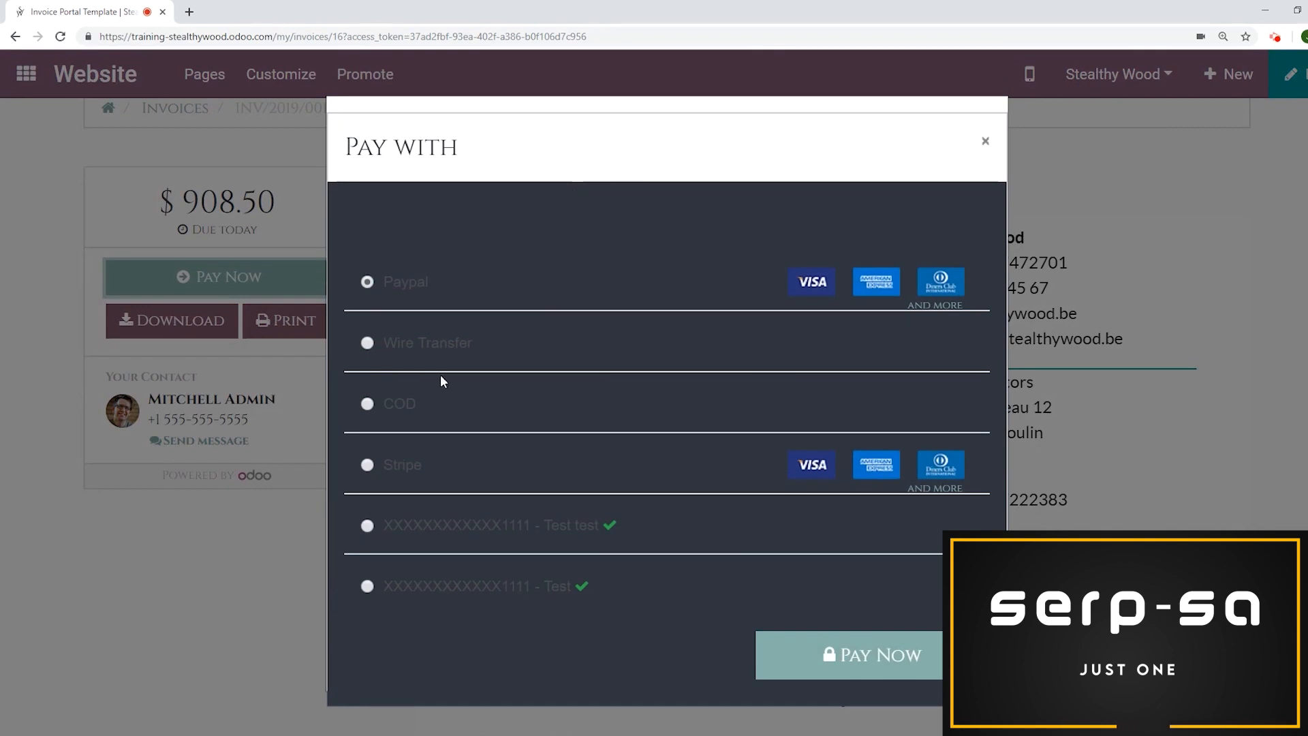
left_click(367, 526)
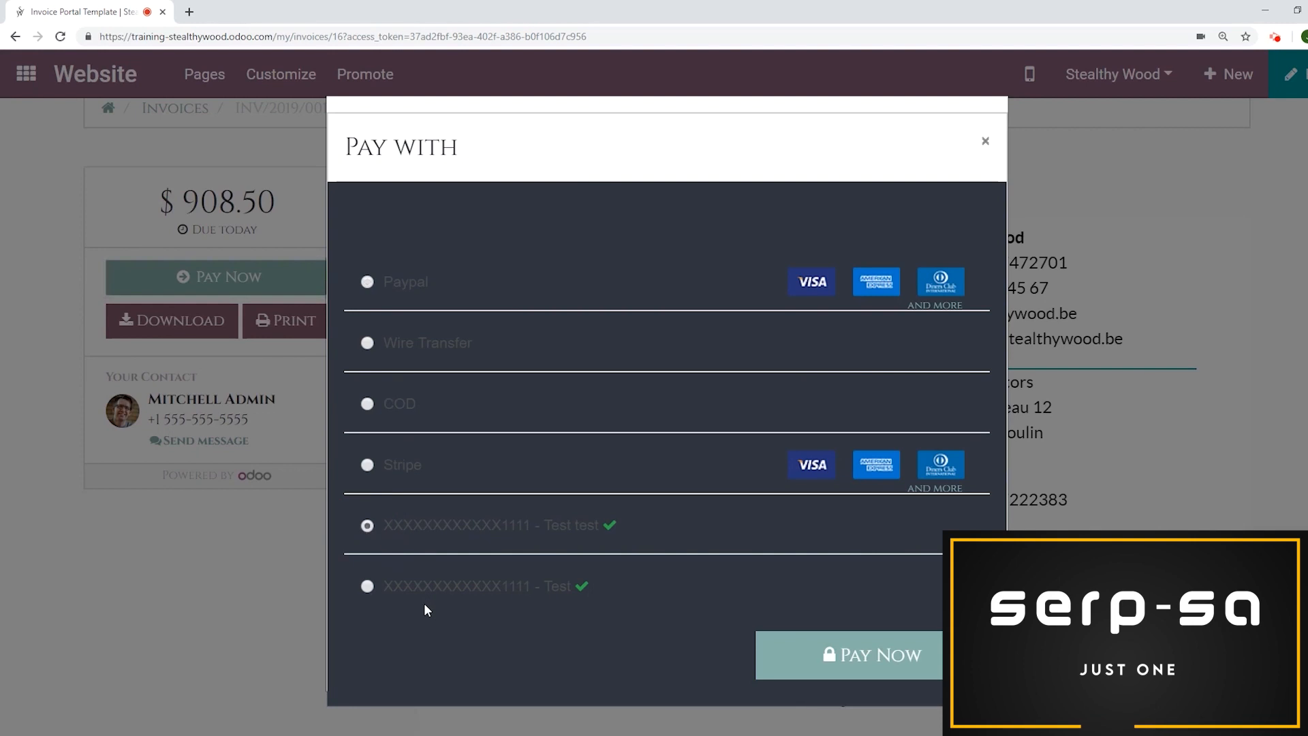
left_click(985, 141)
Return to edit mode and register the invoice's $908.50 payment in the Cash (USD) journal
scroll(747, 310, "up", 2)
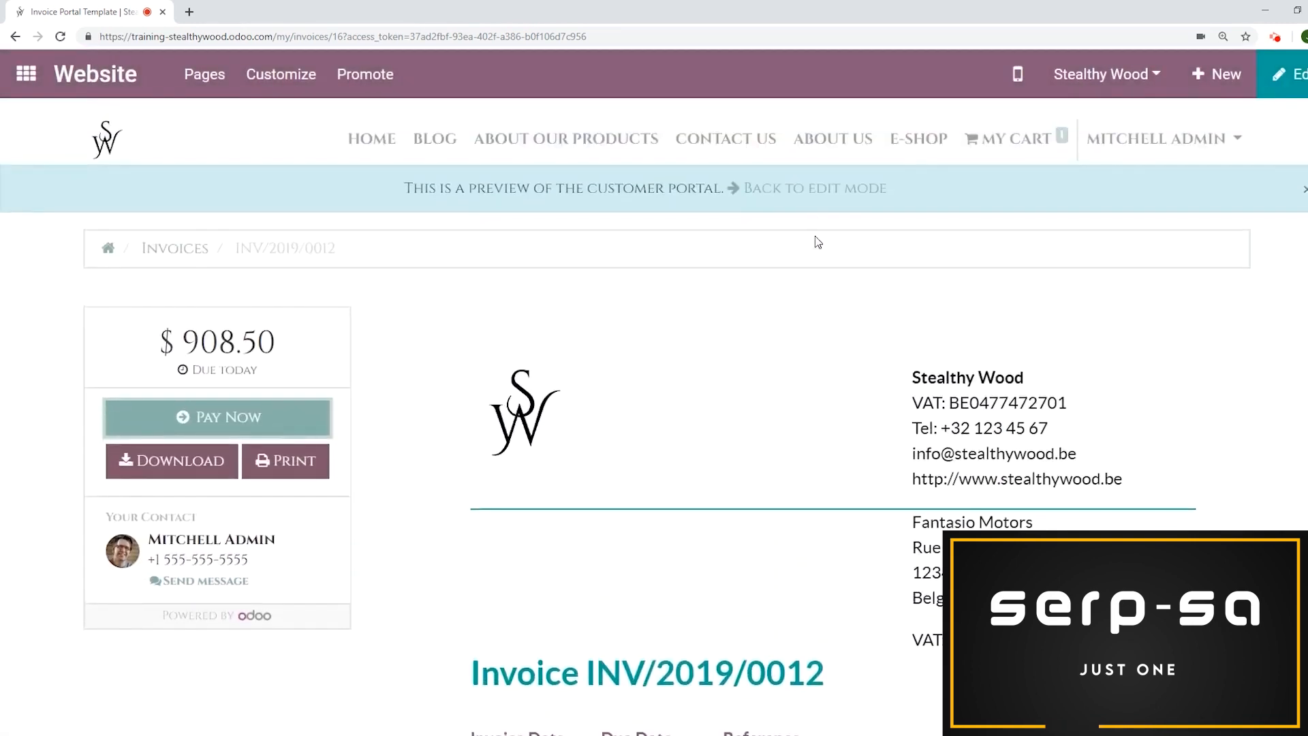
left_click(814, 189)
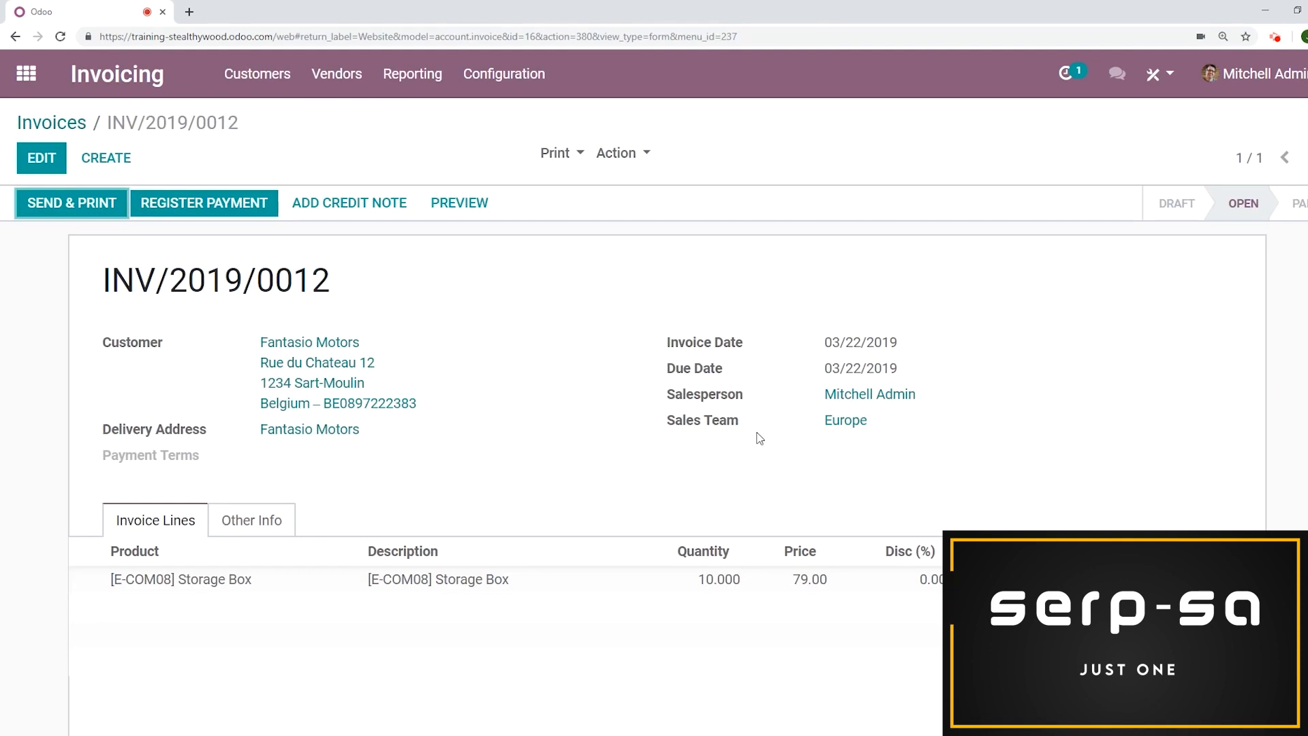
left_click(244, 215)
left_click(436, 225)
left_click(386, 262)
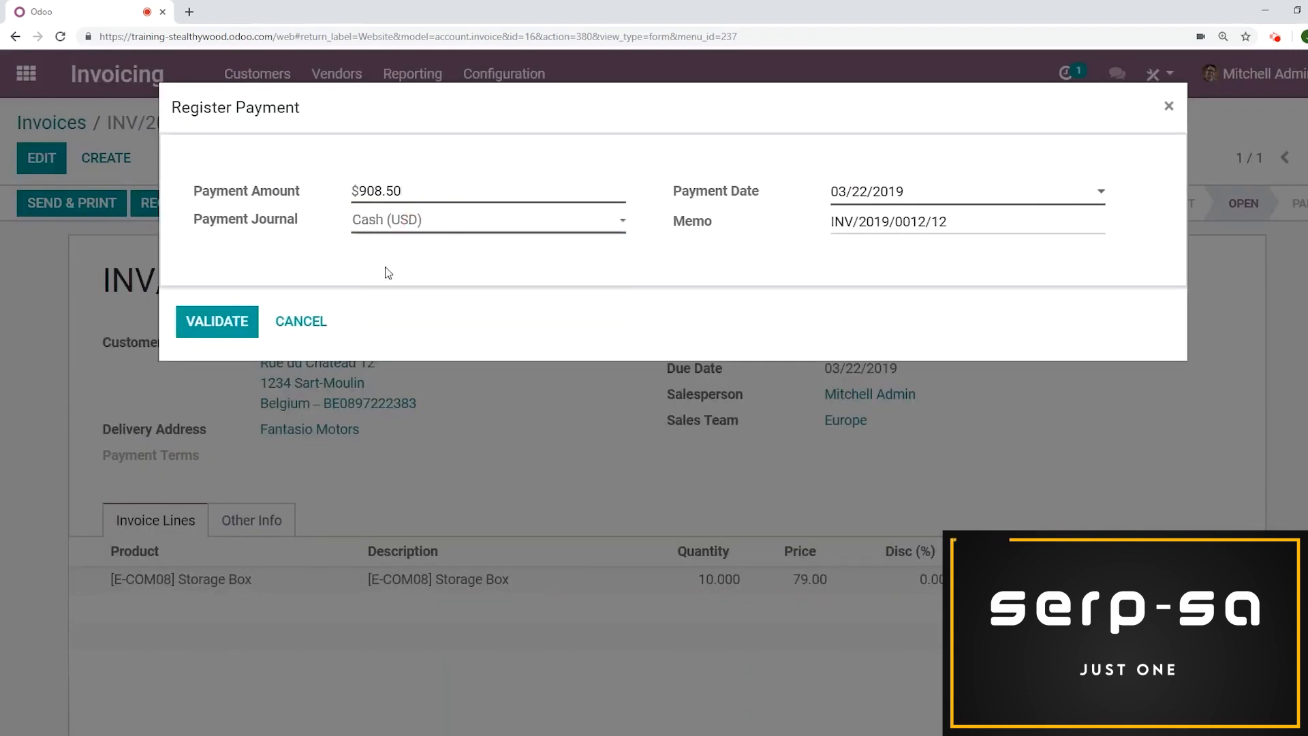
left_click(230, 336)
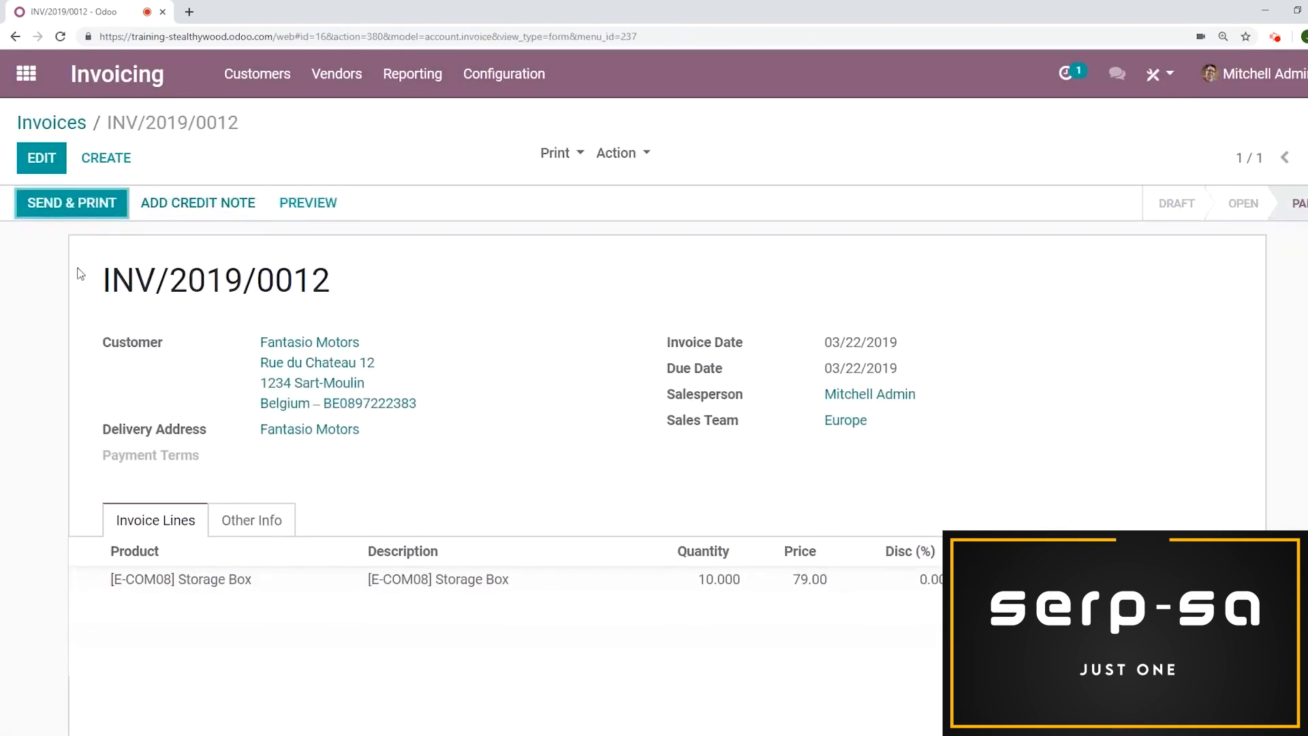
Inspect the payment information shown in the paid invoice's totals
scroll(844, 219, "down", 3)
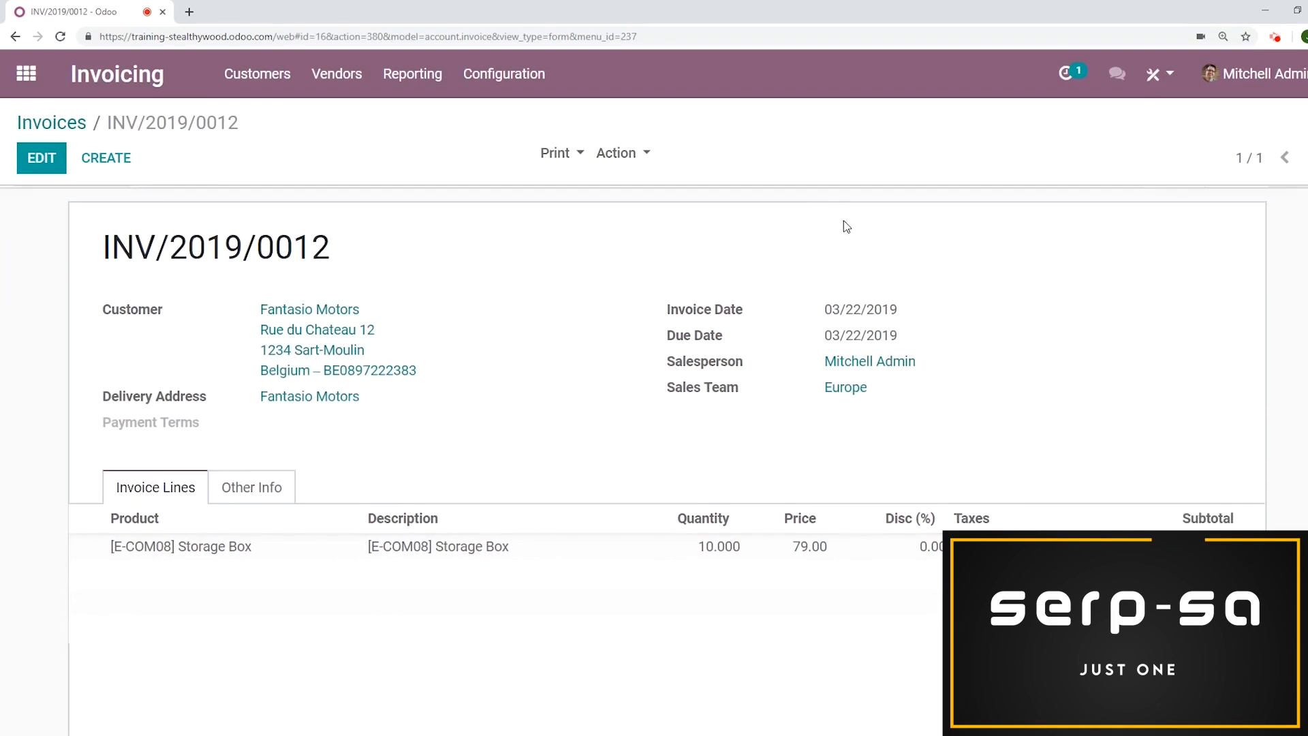
scroll(1097, 250, "down", 5)
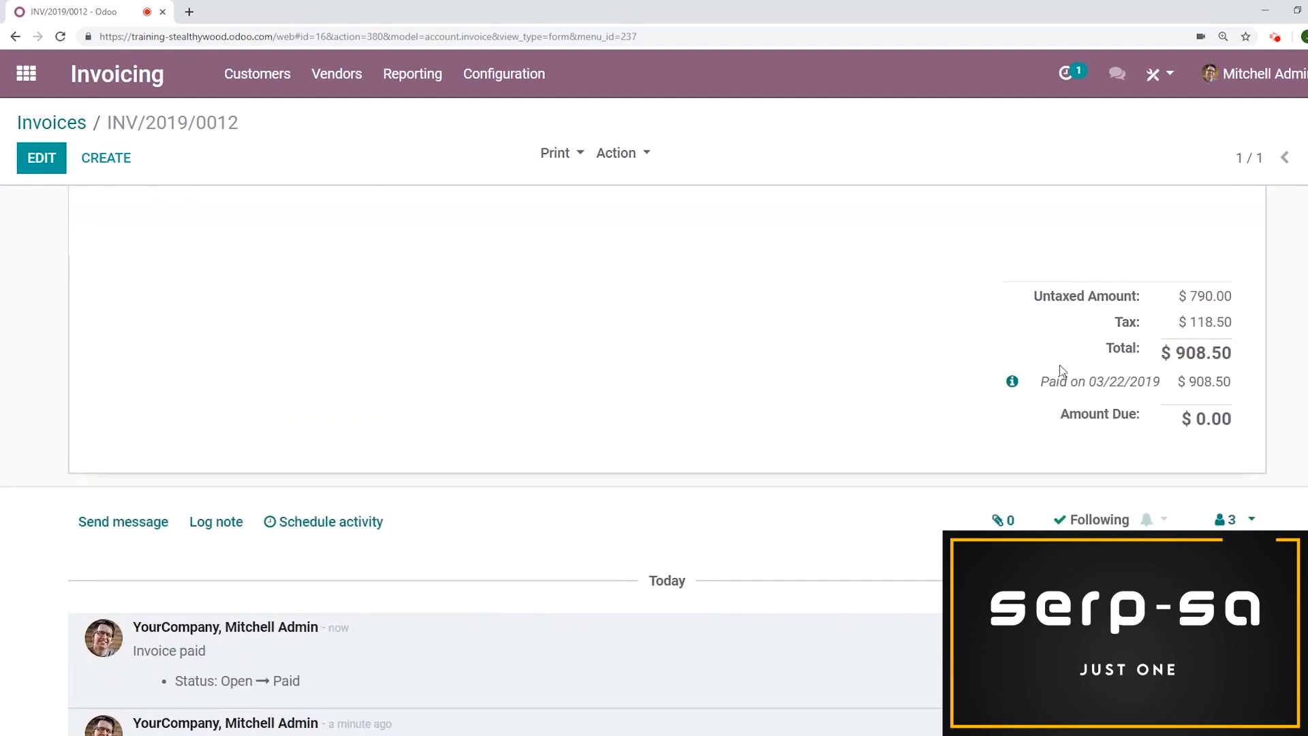
left_click(1012, 380)
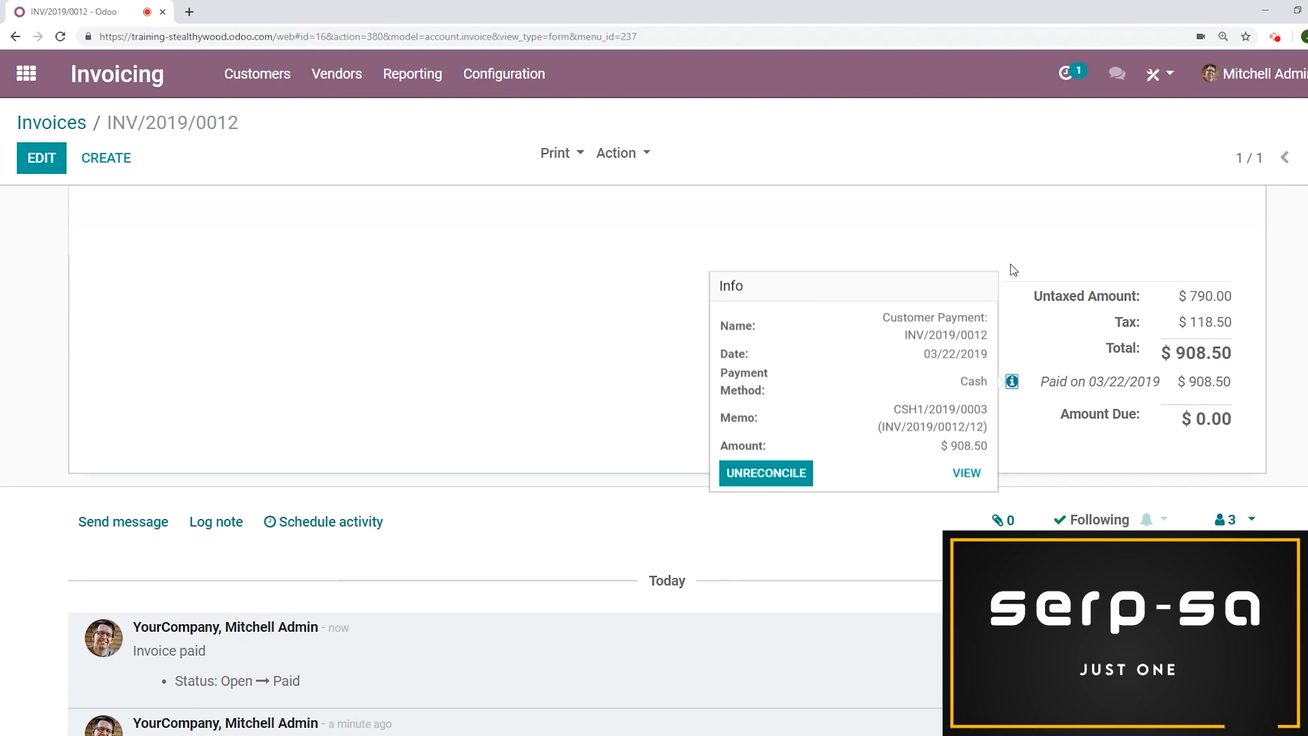
left_click(505, 353)
scroll(515, 368, "up", 5)
scroll(518, 375, "up", 2)
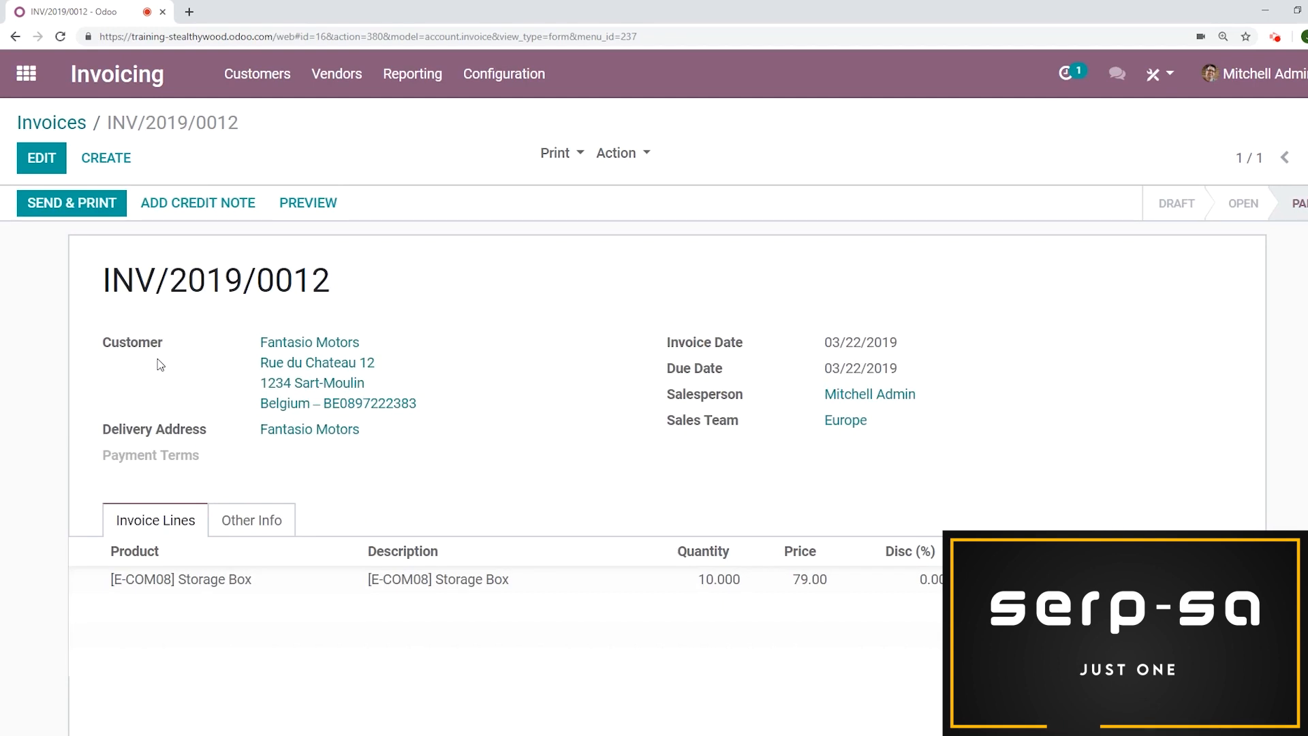
left_click(82, 211)
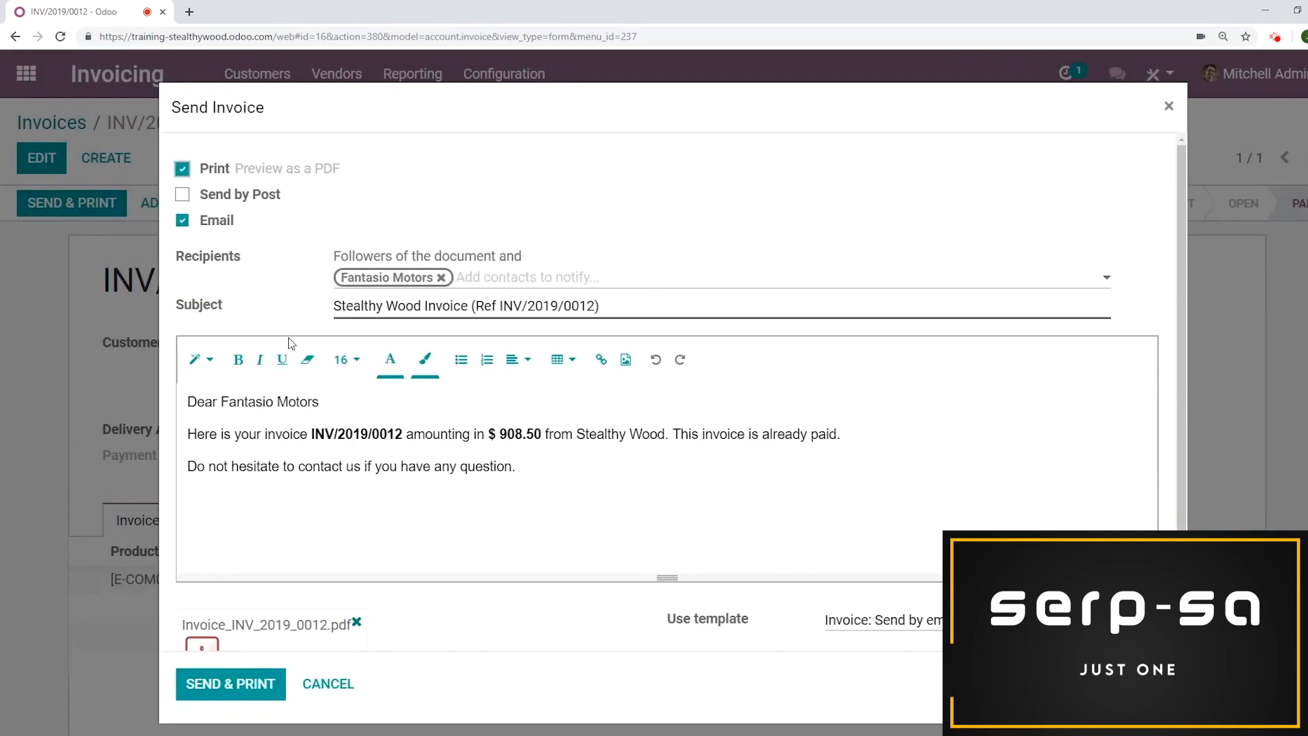
left_click(183, 196)
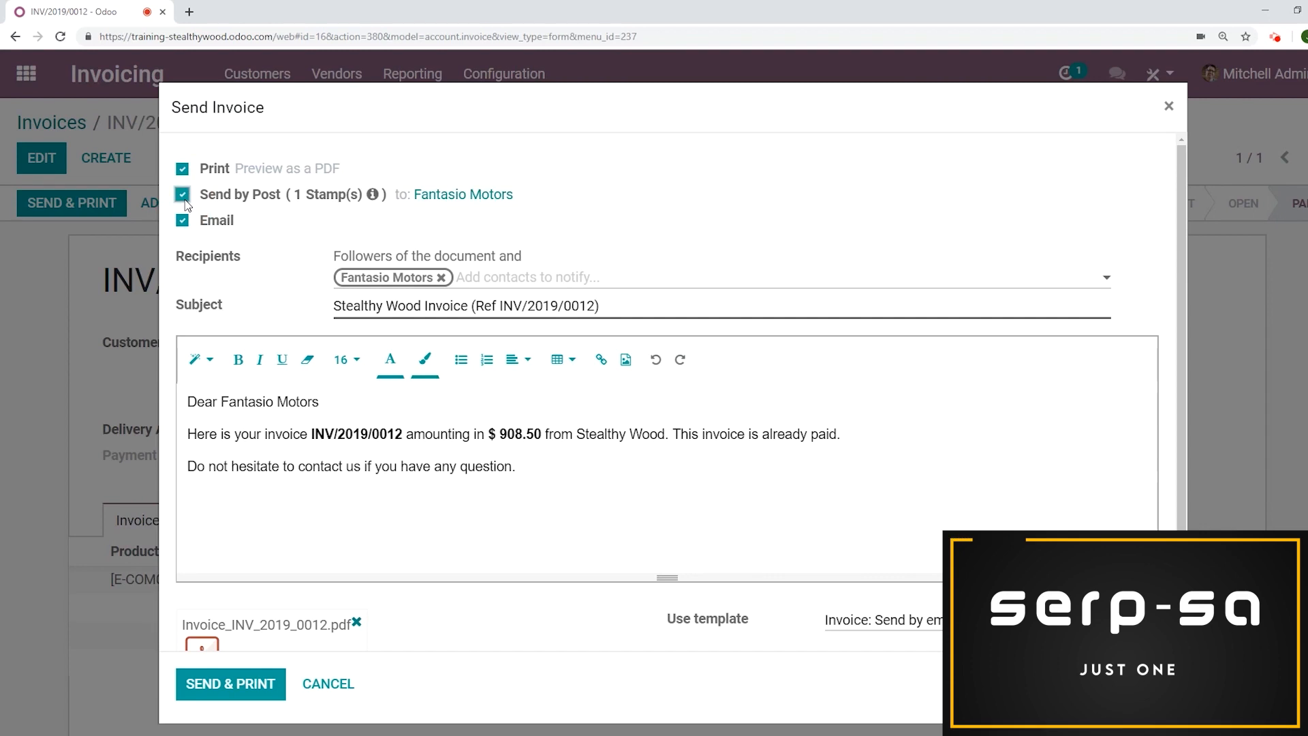
left_click(346, 689)
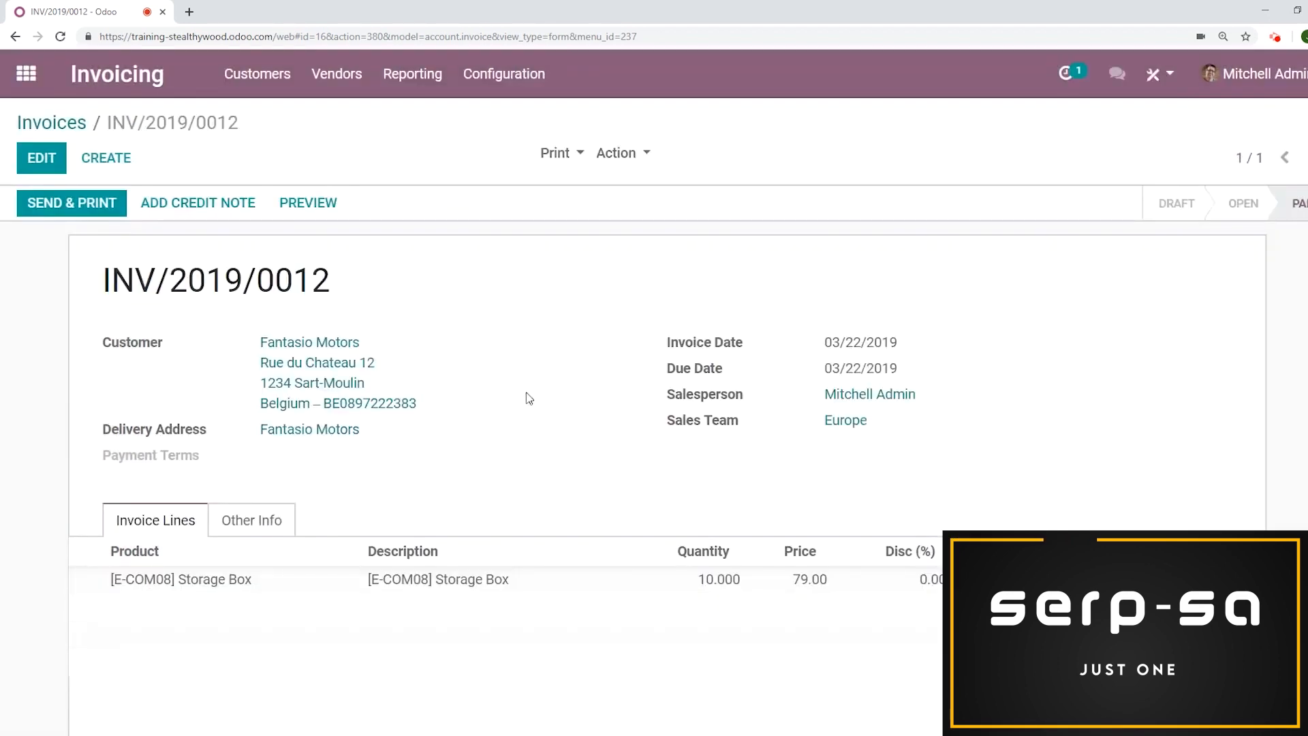
Add a draft credit note for the invoice with the reason Wrong Items Purchased
scroll(531, 385, "down", 2)
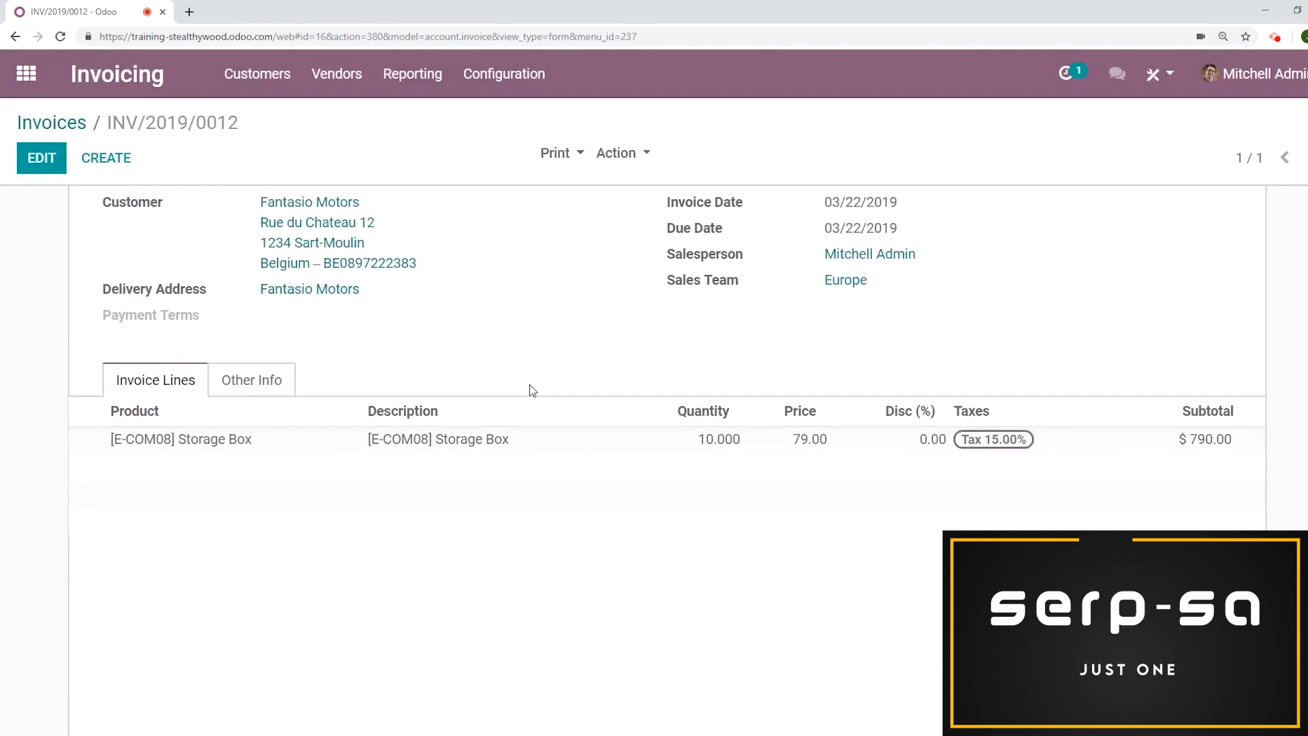
scroll(530, 385, "up", 2)
scroll(530, 385, "down", 3)
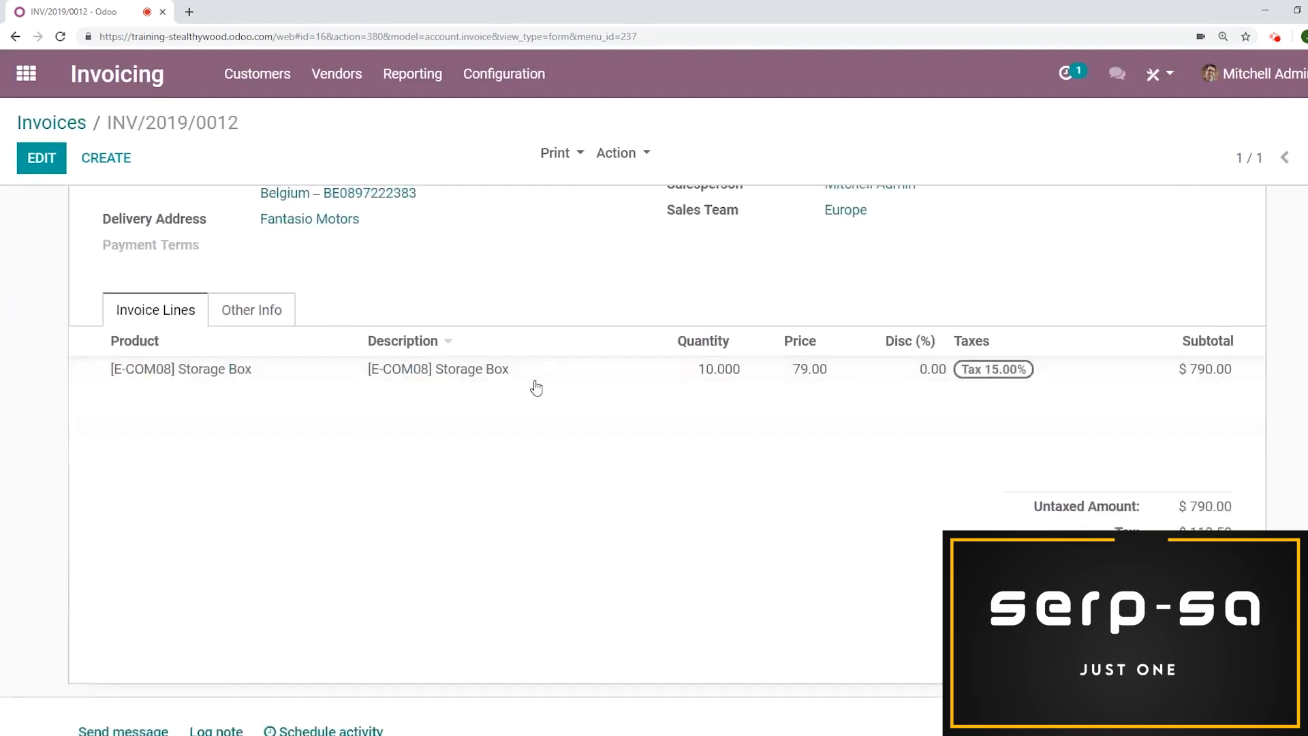
scroll(1158, 204, "up", 3)
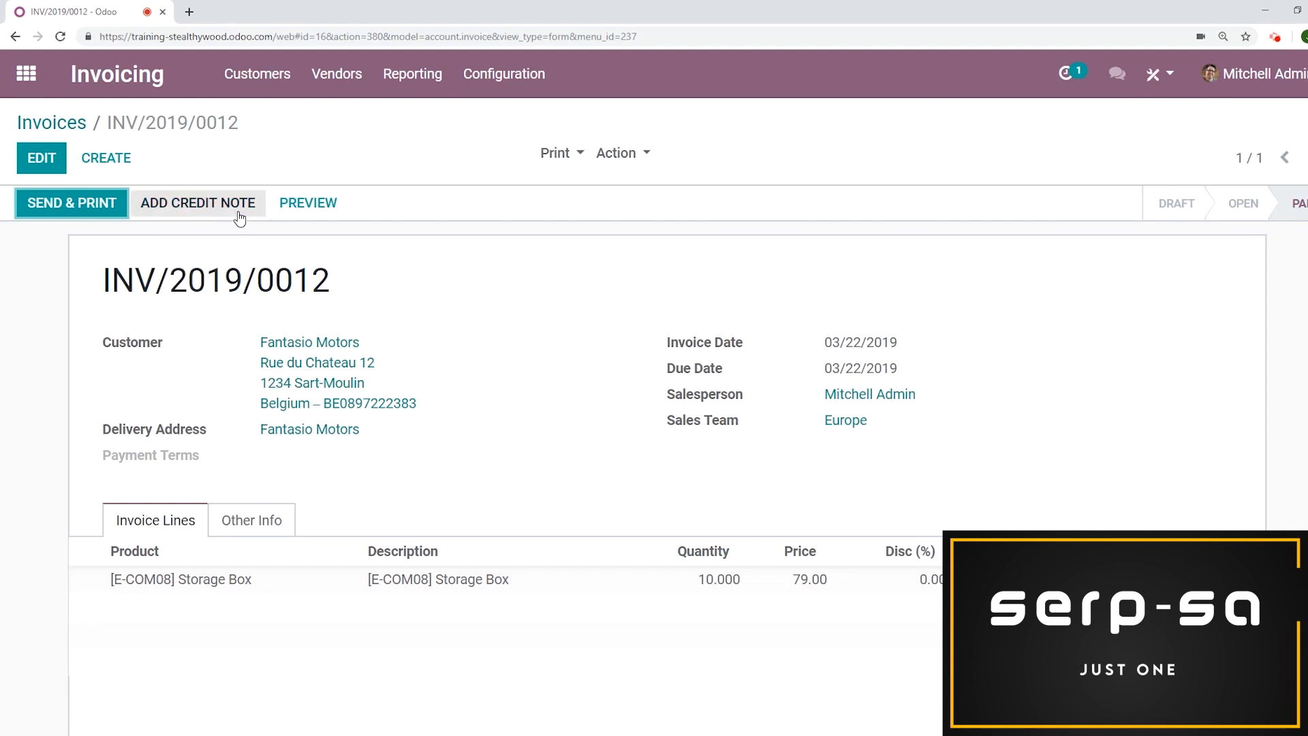
left_click(211, 199)
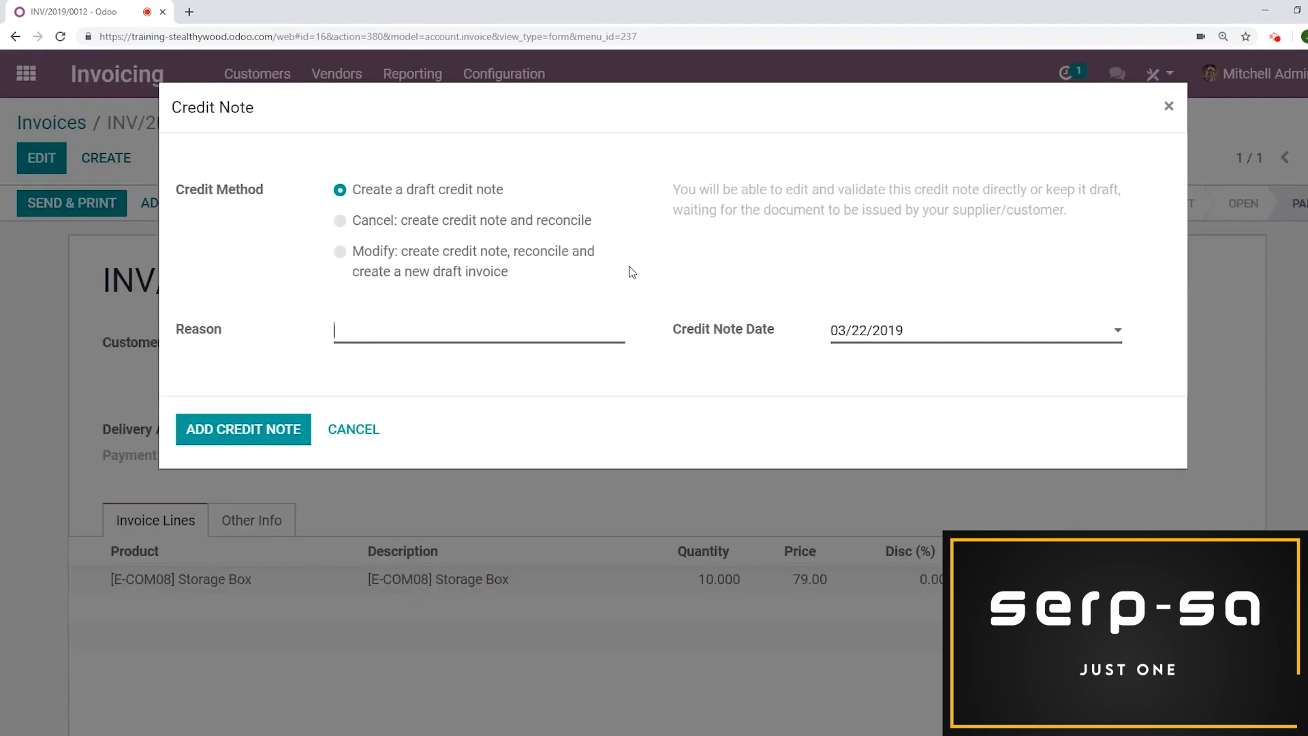
type("Wrong Items Purchas")
key("BackSpace")
key("BackSpace")
key("BackSpace")
type("chased")
left_click(242, 437)
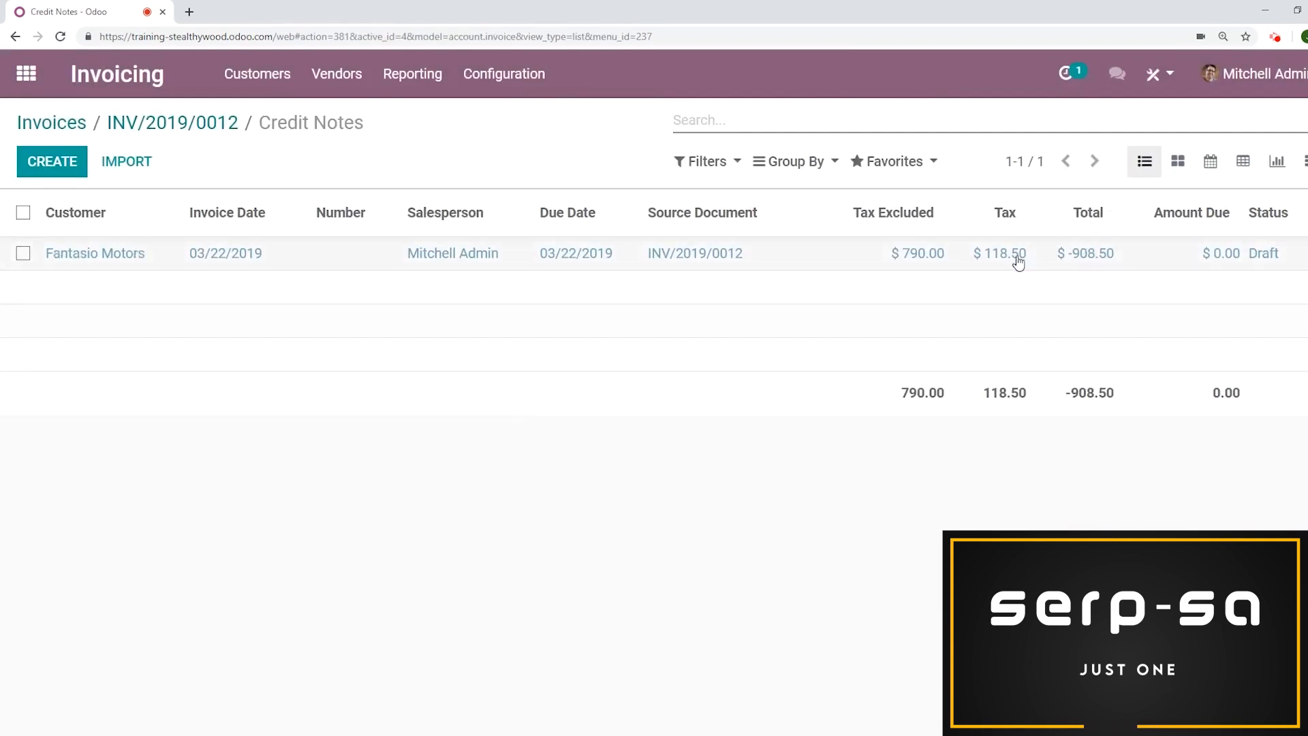
Open the new draft credit note and validate it
left_click(304, 264)
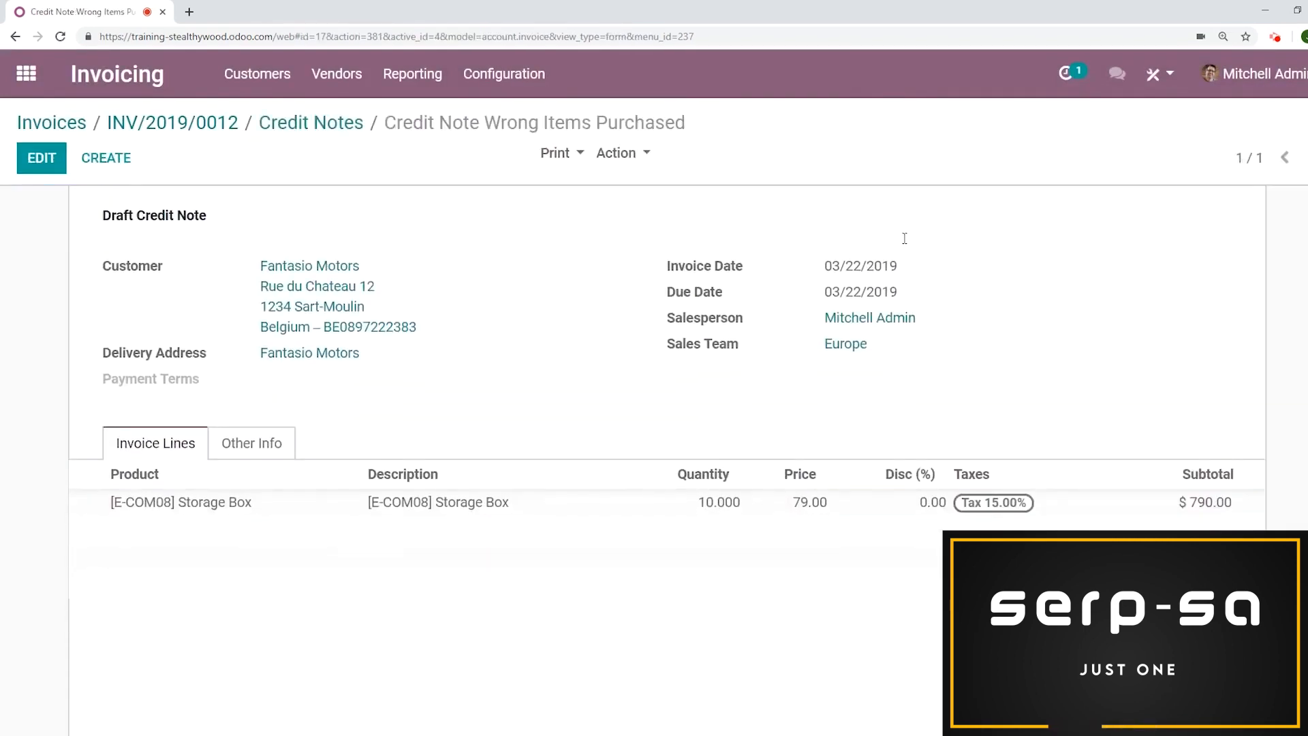
scroll(660, 345, "down", 4)
scroll(786, 351, "up", 5)
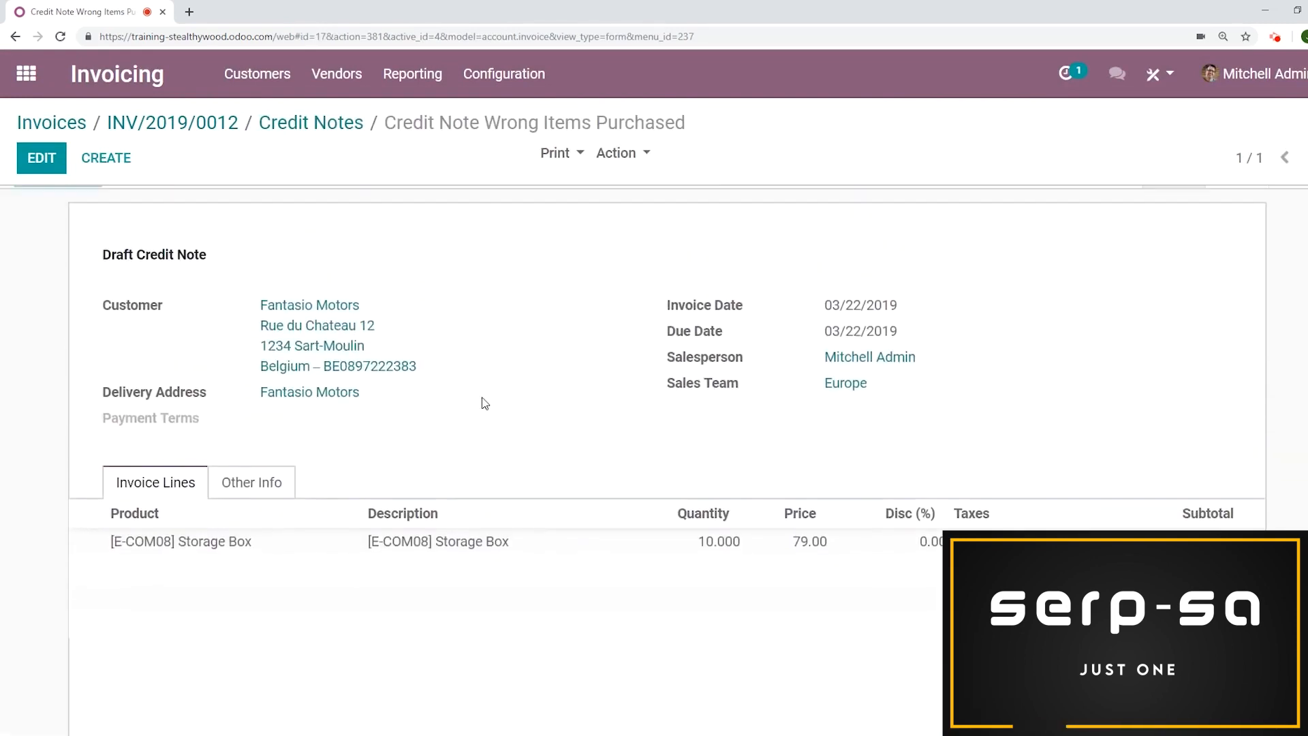
scroll(485, 402, "up", 1)
left_click(60, 211)
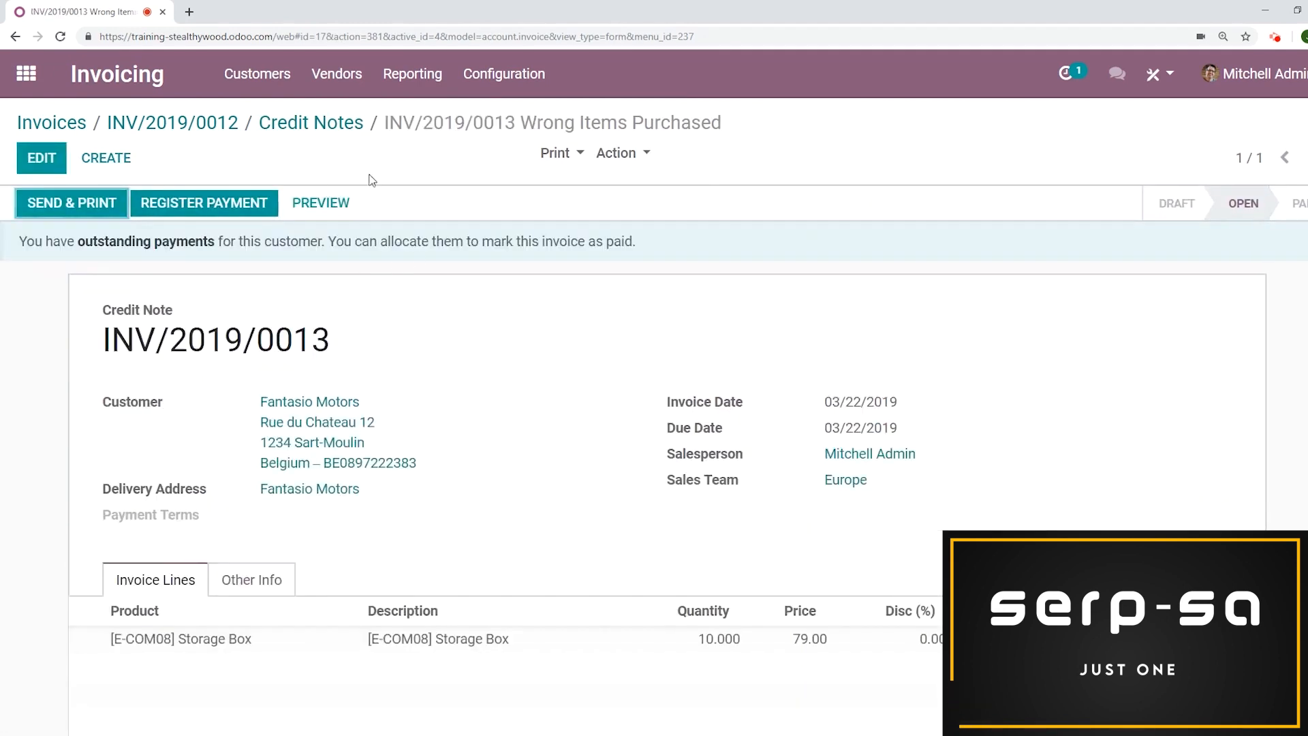
Register the credit note's $908.50 payment in the Cash (USD) journal
left_click(230, 201)
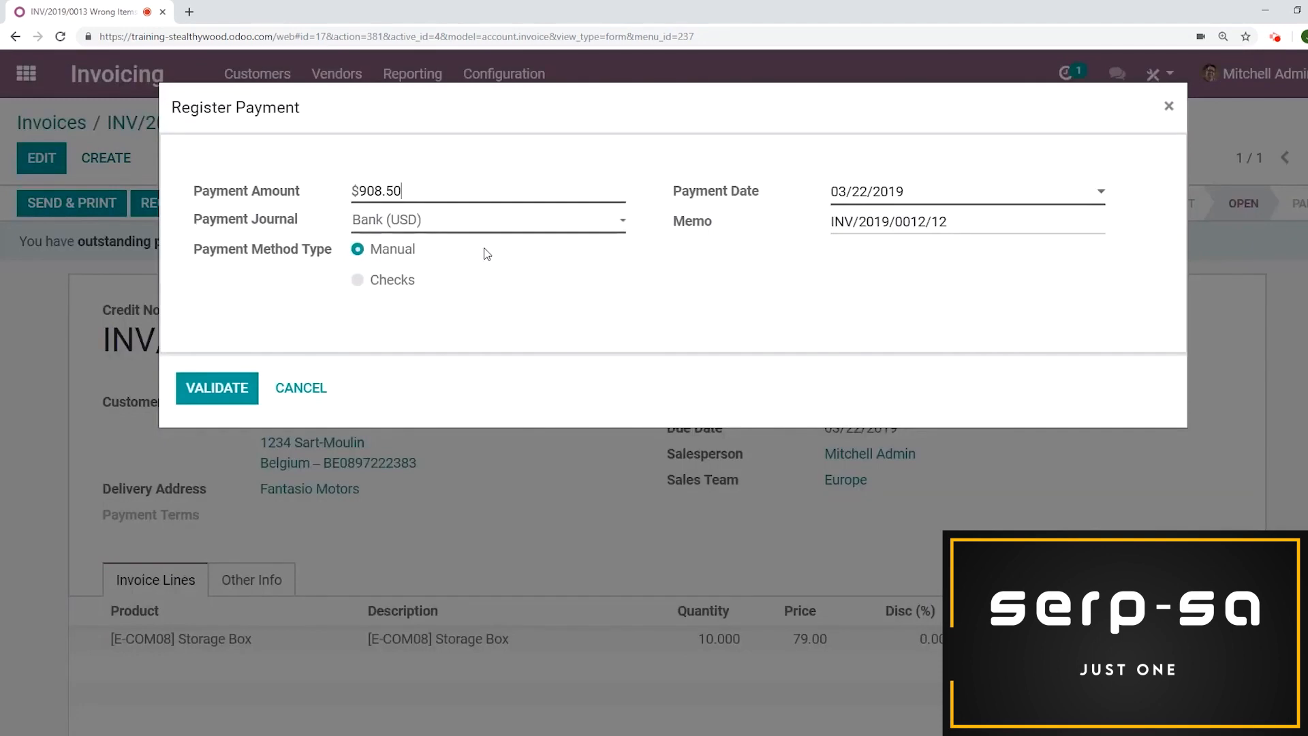
left_click(483, 229)
left_click(443, 259)
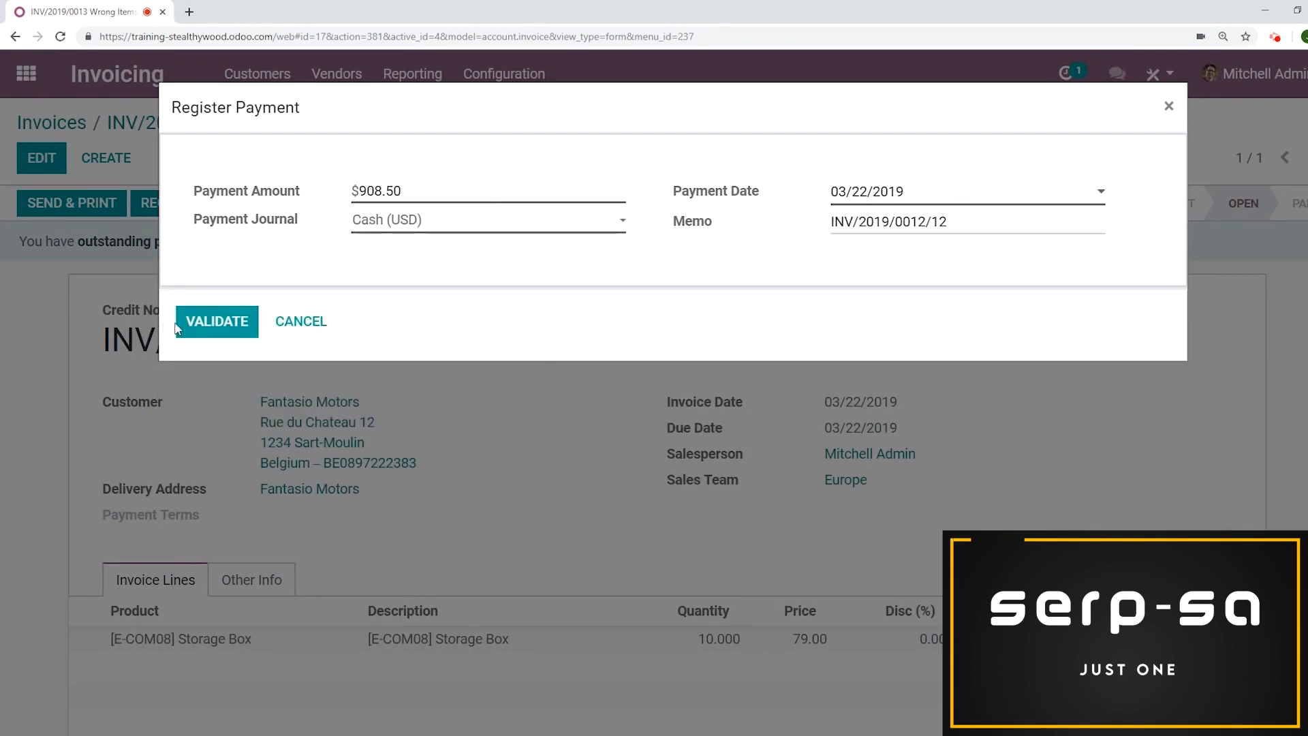
left_click(194, 315)
scroll(795, 243, "down", 9)
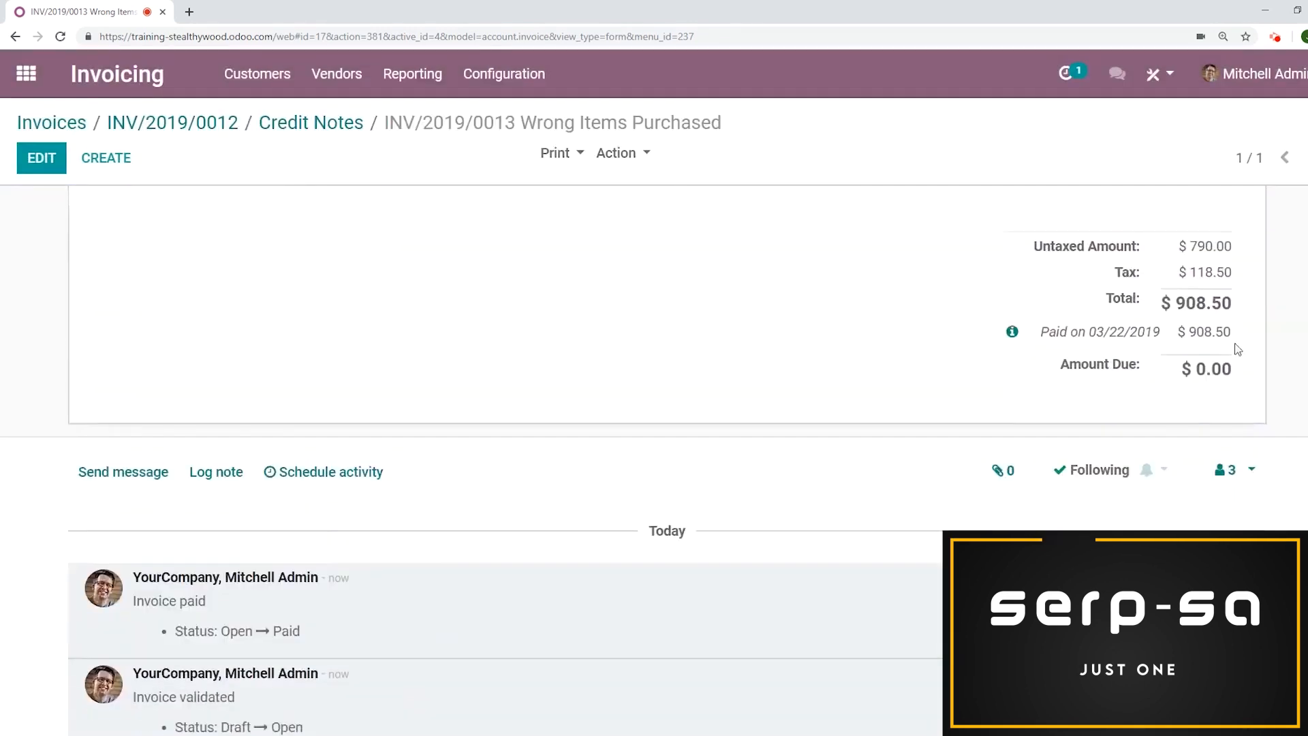
scroll(692, 314, "up", 9)
scroll(695, 316, "up", 2)
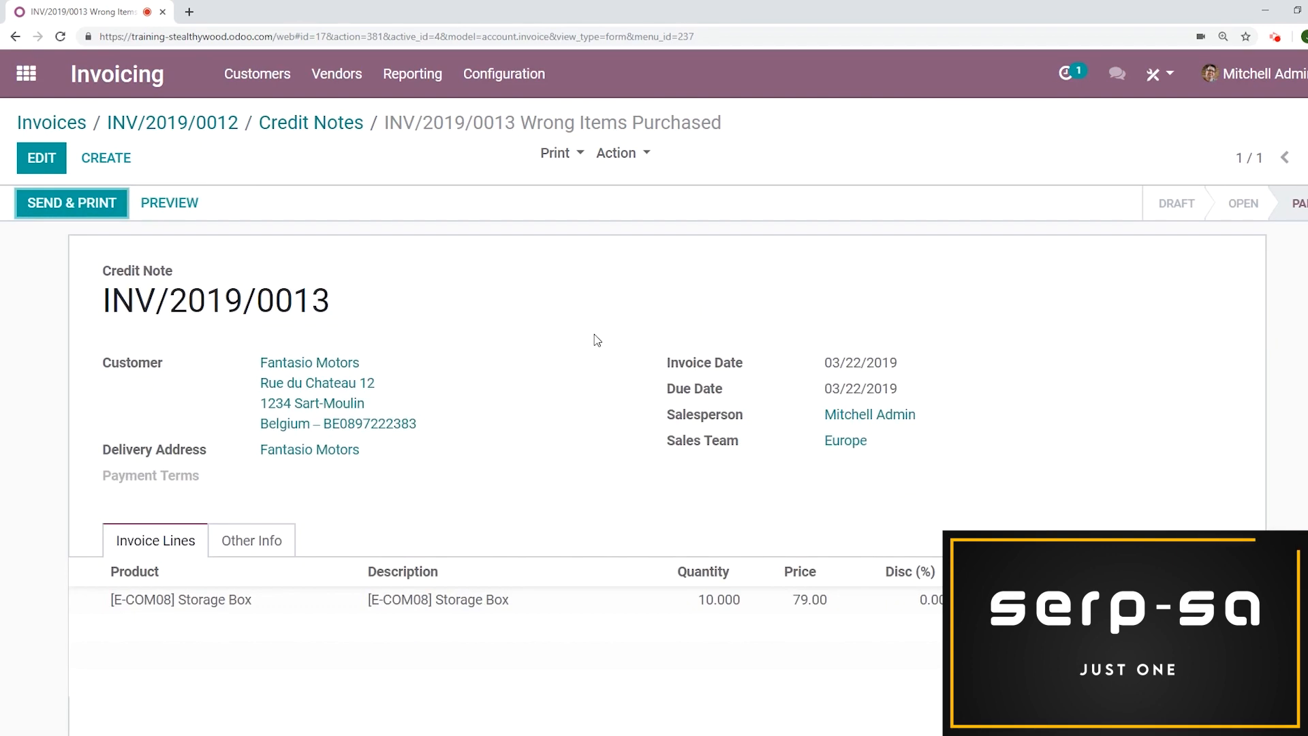
Switch to Sales and start a new quotation for customer Fantasio Motors
left_click(26, 73)
left_click(749, 244)
left_click(52, 151)
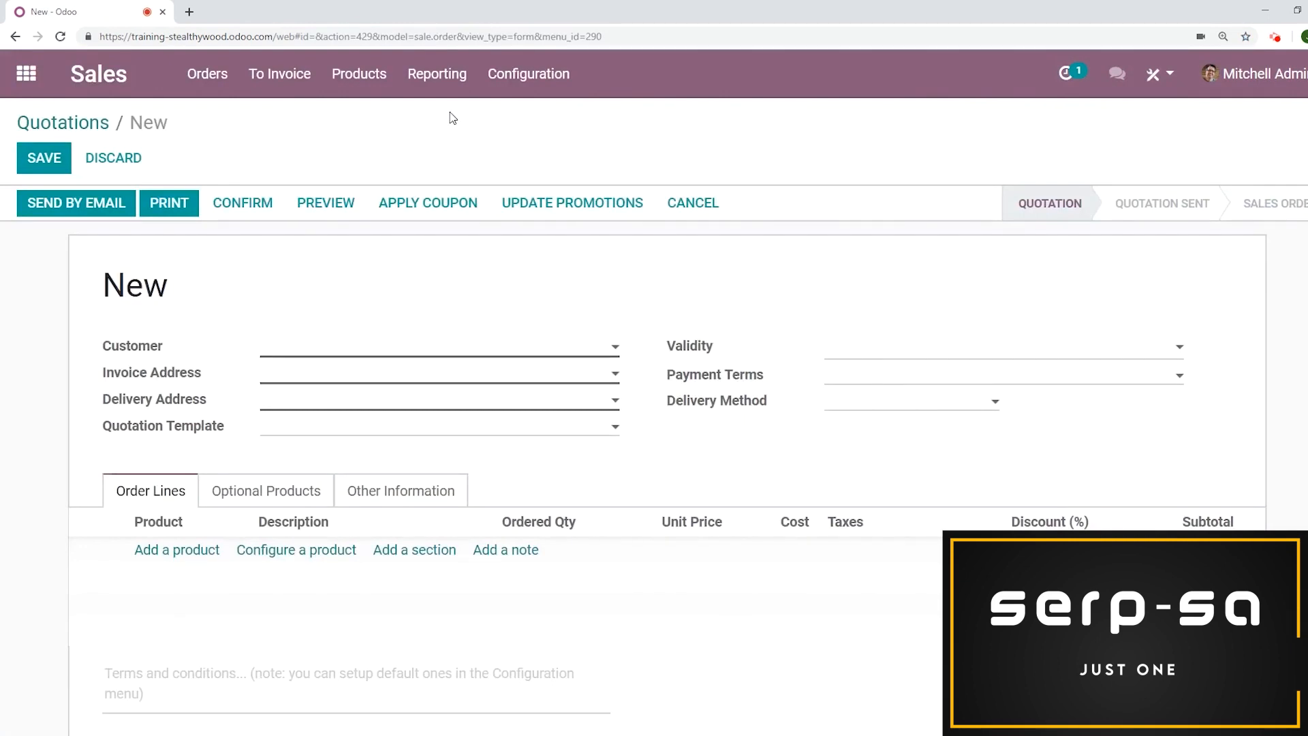
type("fan")
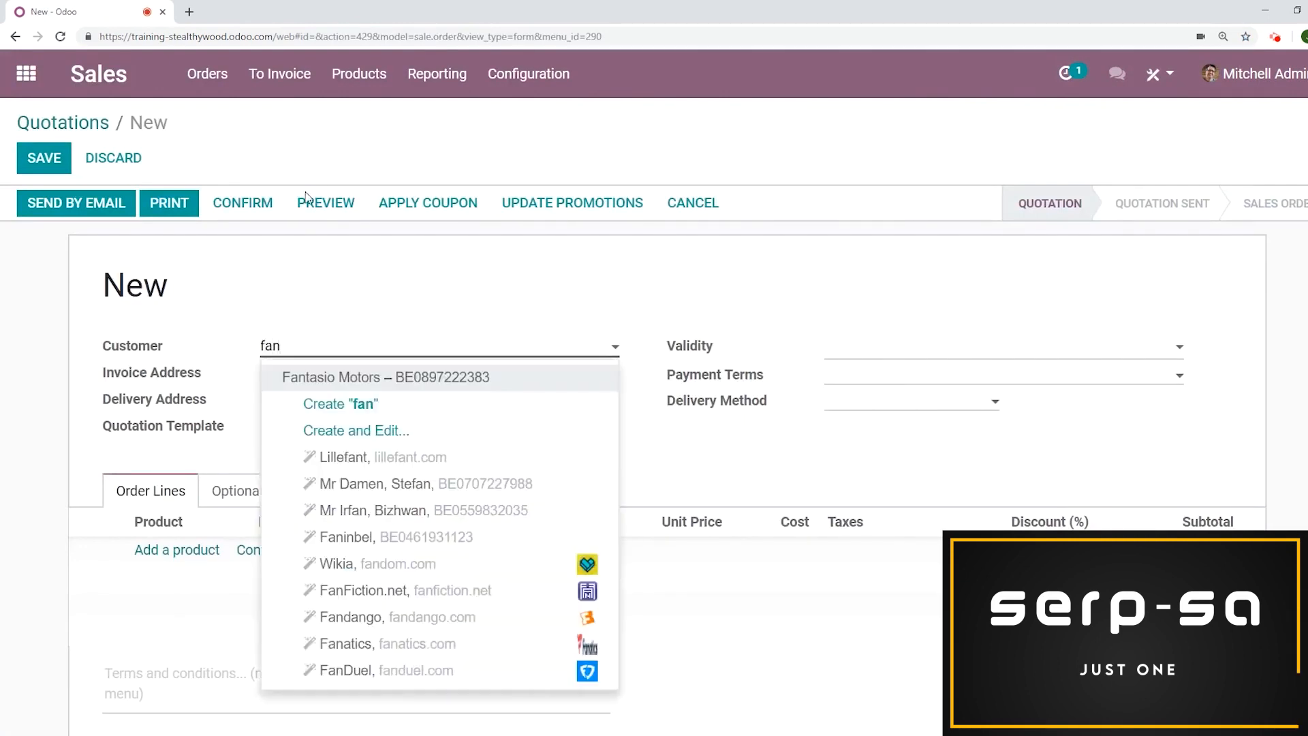
left_click(356, 379)
Add an order line for the product Zebra with an ordered quantity of 10
left_click(156, 555)
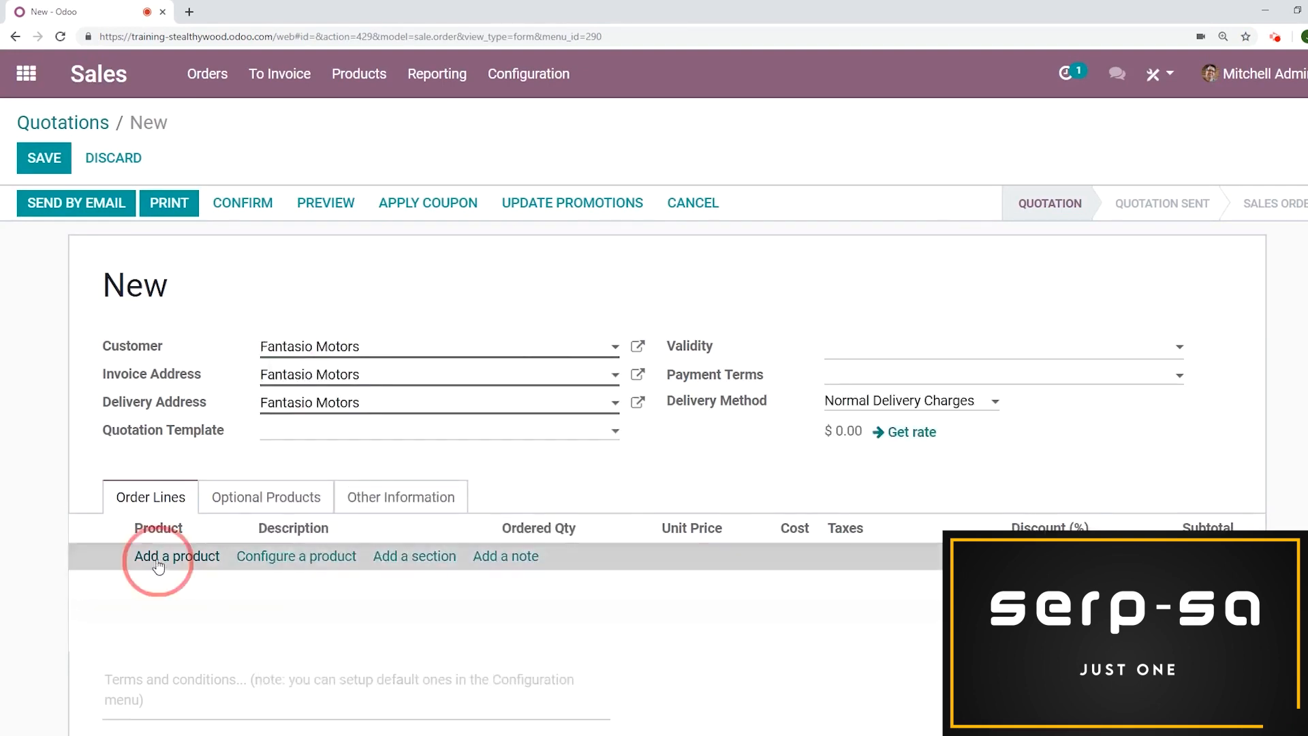
left_click(175, 555)
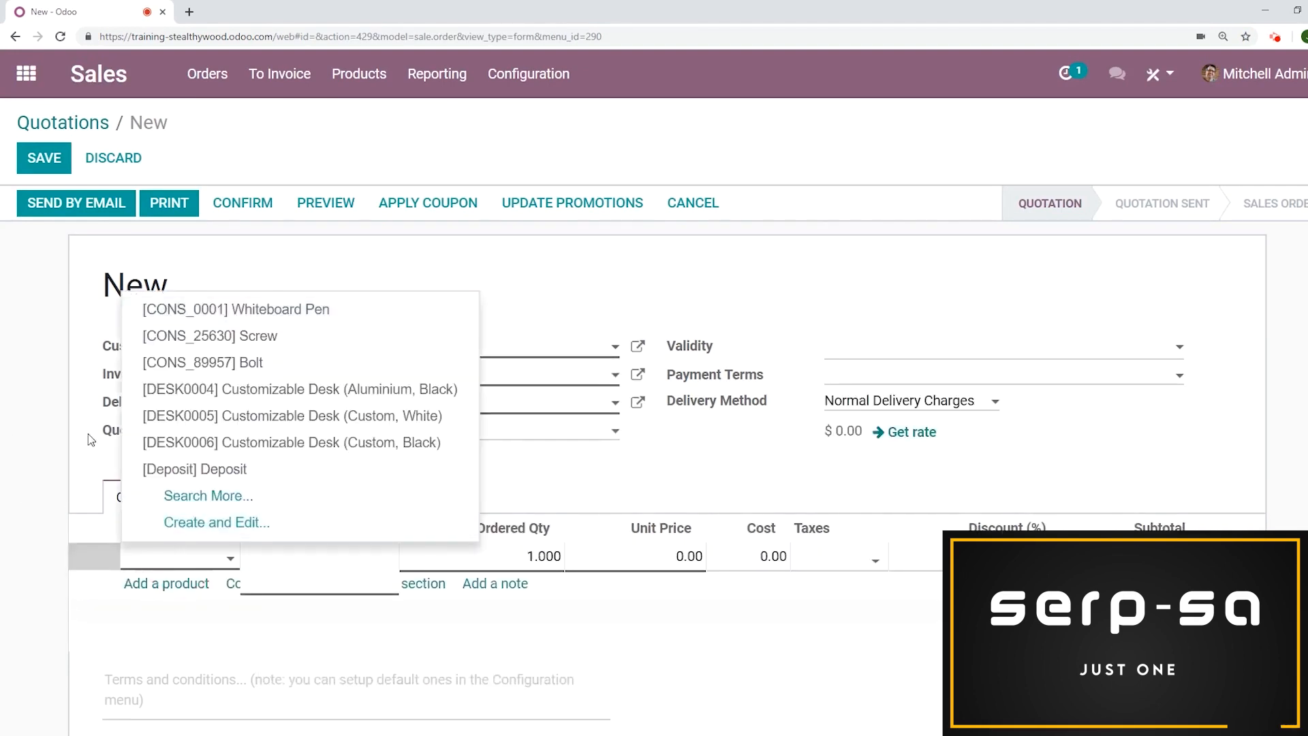
type("zbr")
key("BackSpace")
key("BackSpace")
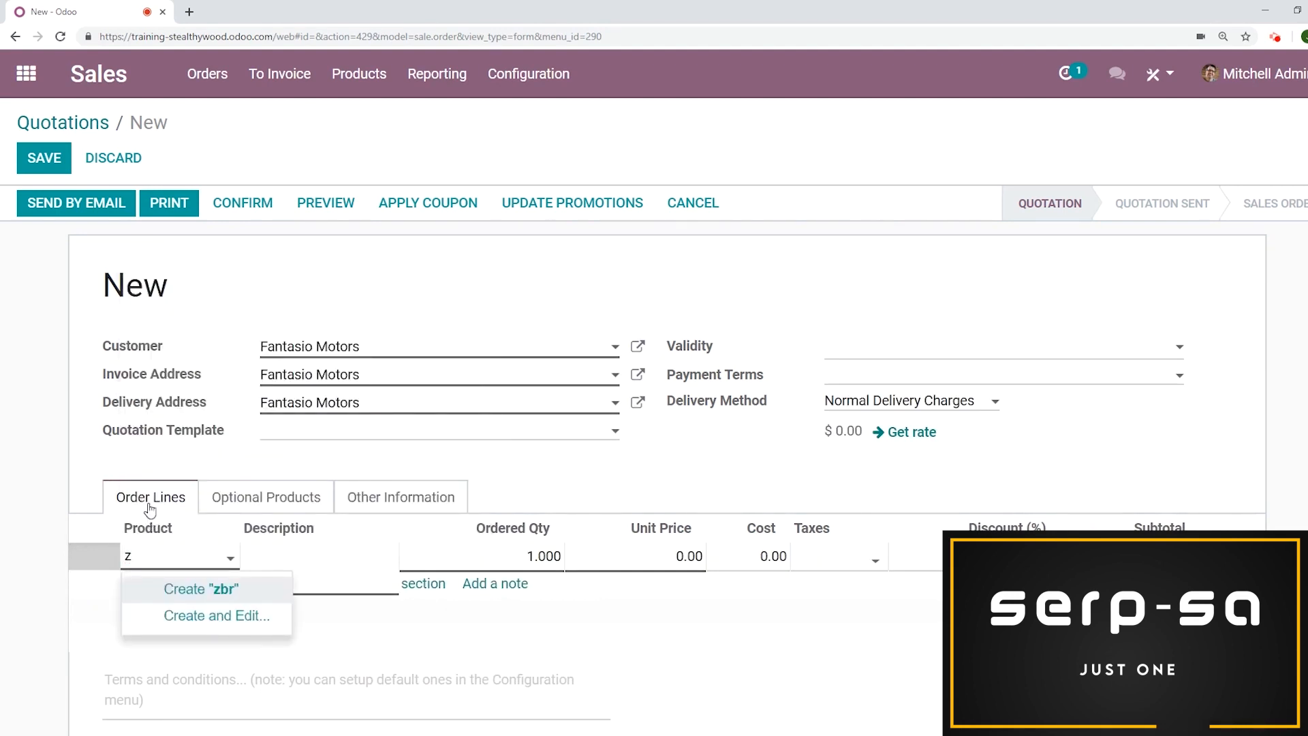
type("ebr")
left_click(238, 588)
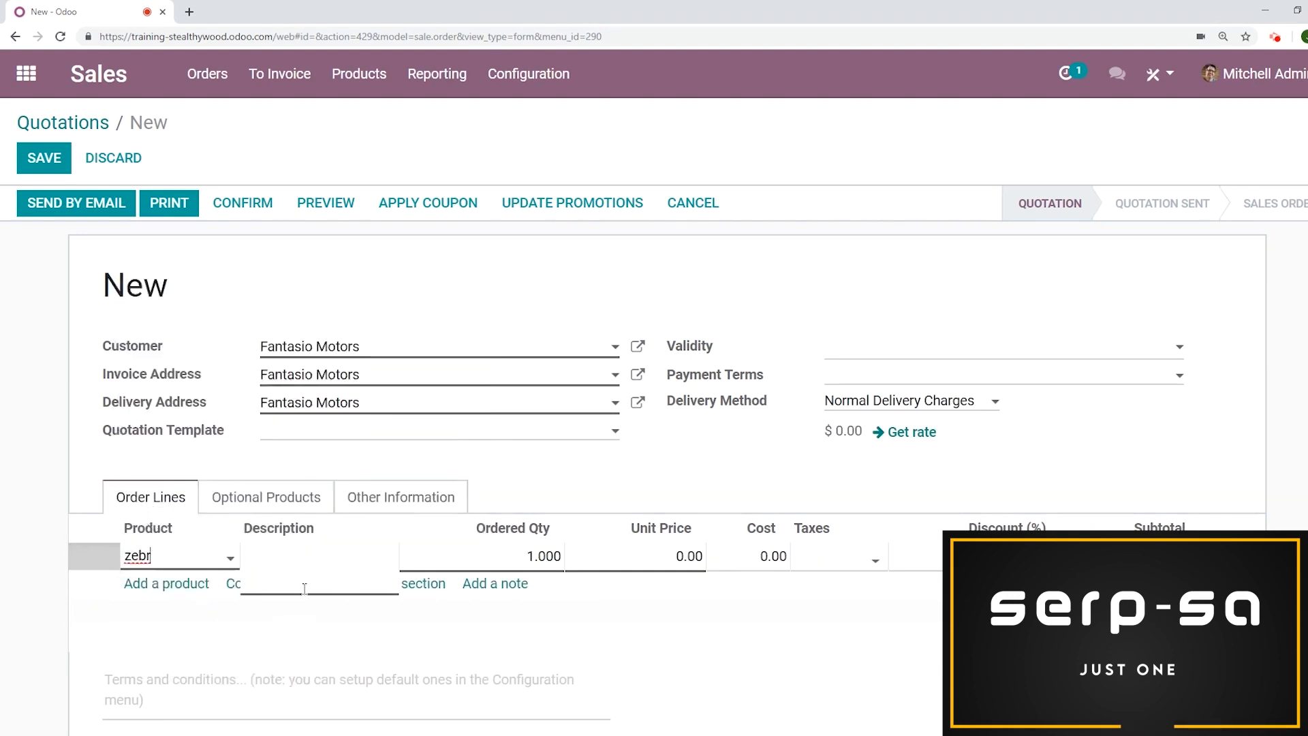
left_click(545, 555)
type("10")
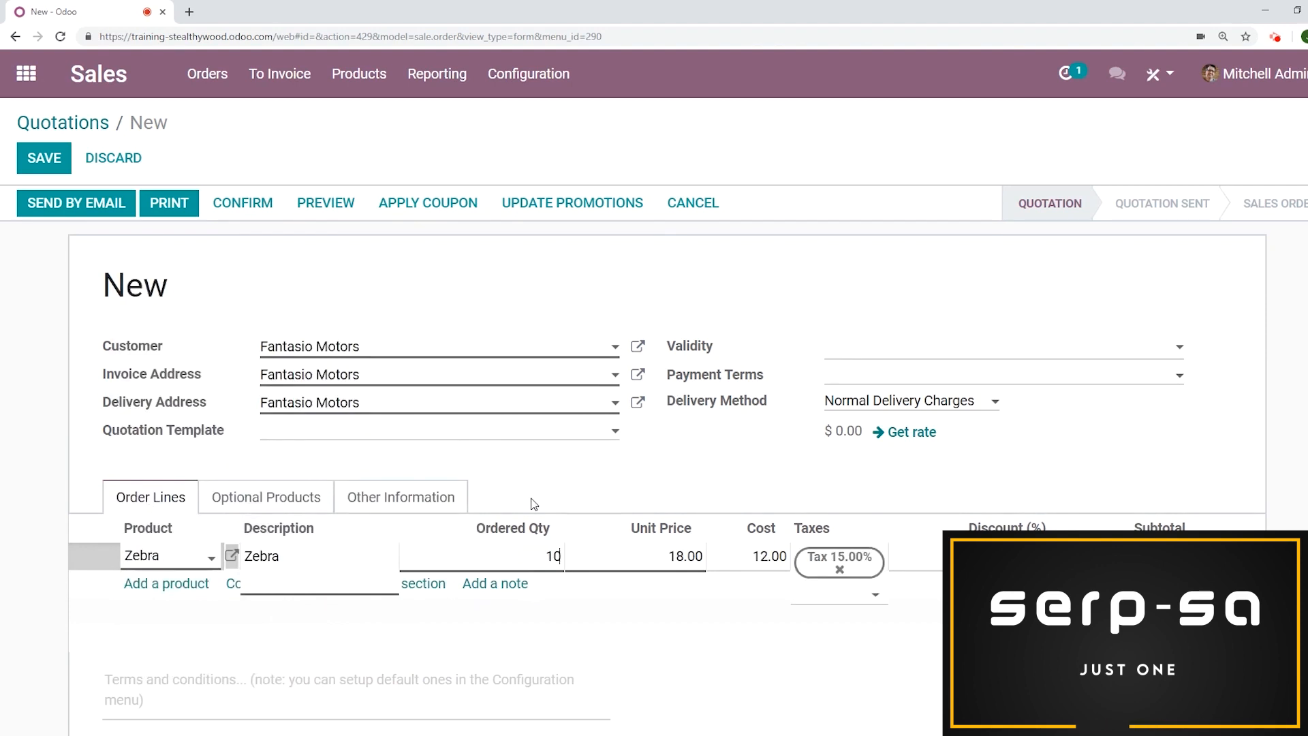
Confirm the quotation, then create and view an invoice for its invoiceable lines
left_click(244, 204)
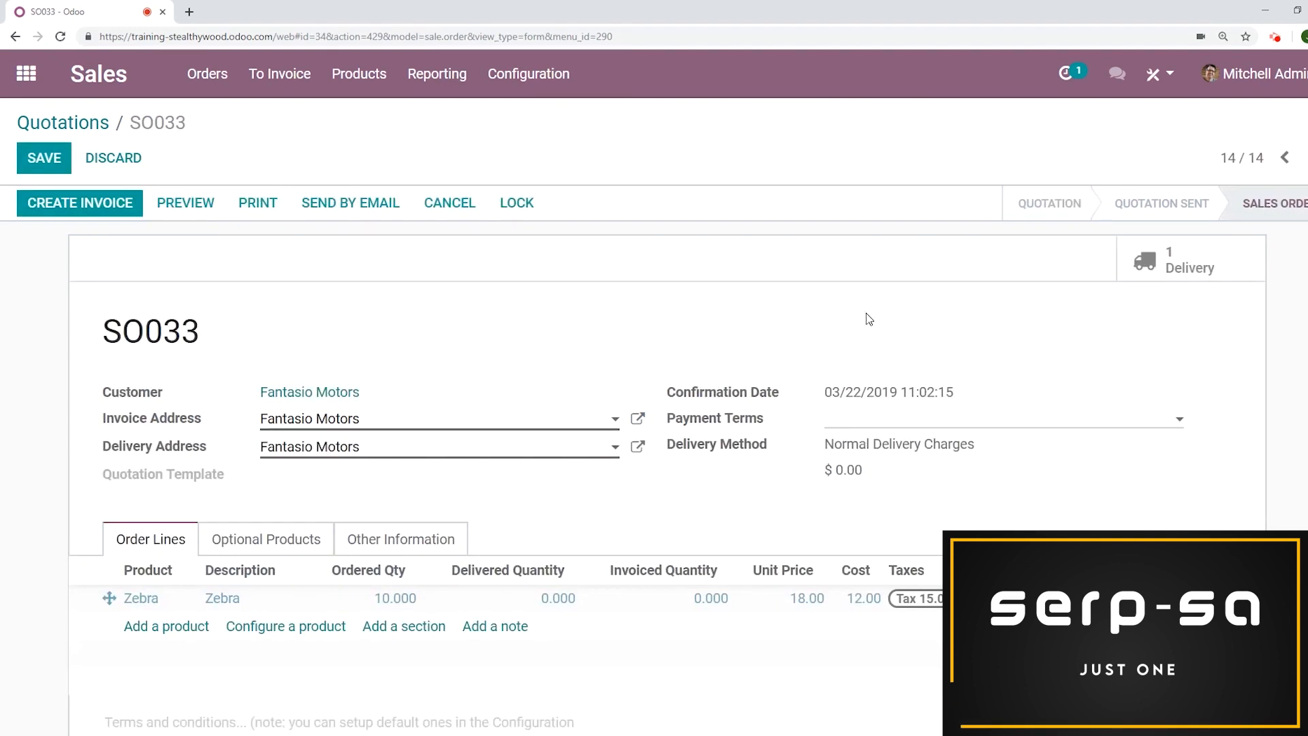
left_click(107, 216)
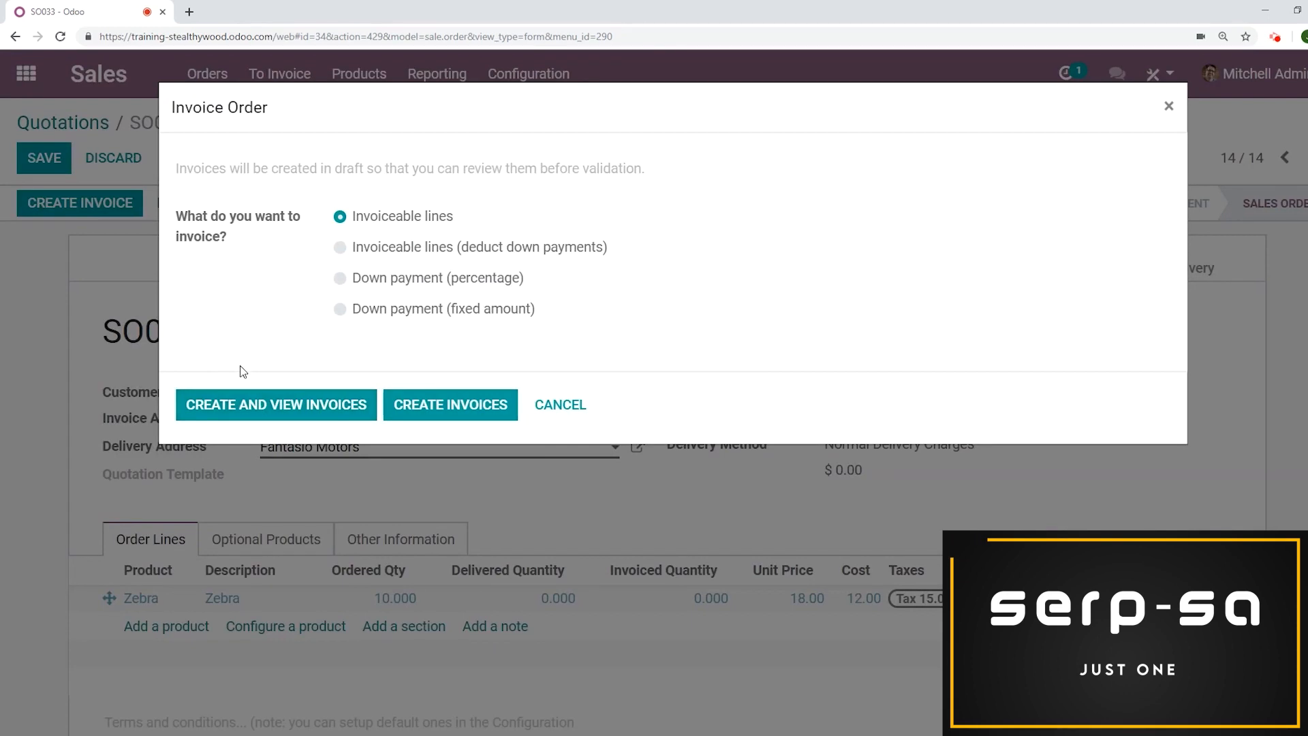
left_click(263, 408)
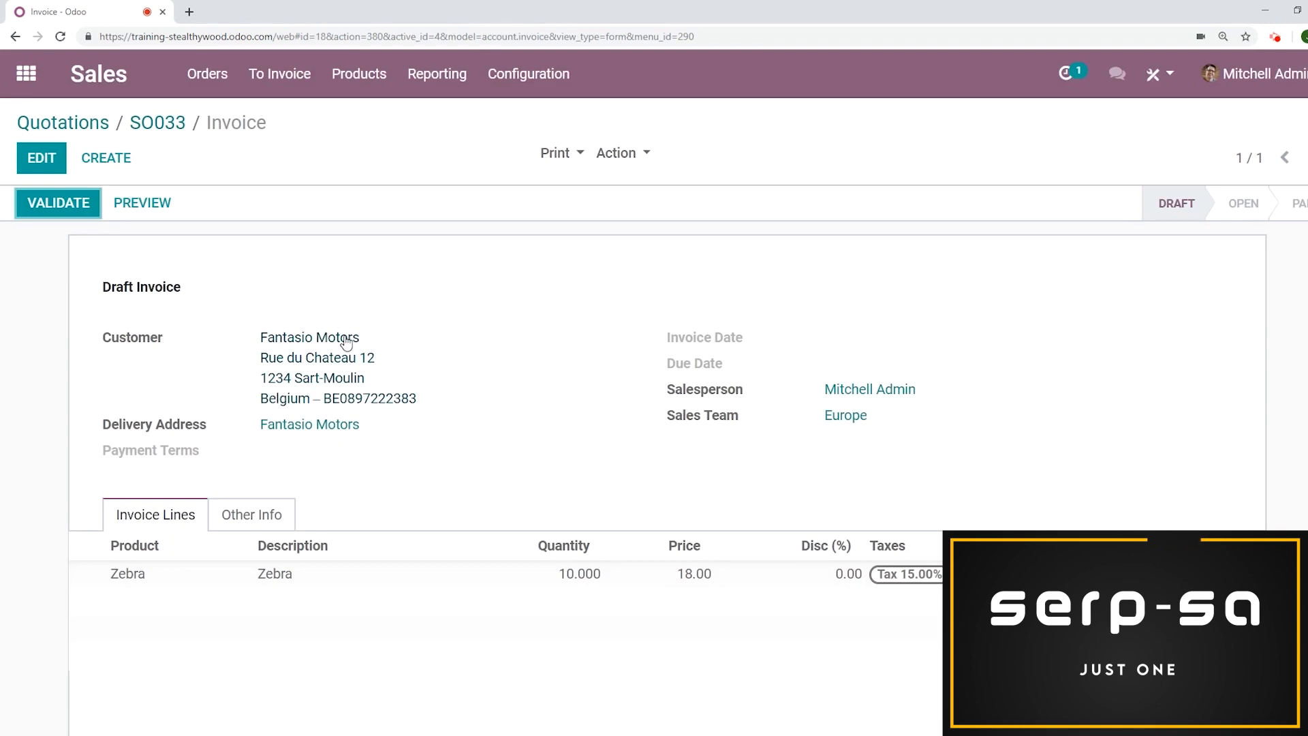
Validate the draft invoice created from the sales order
scroll(1123, 343, "down", 1)
scroll(1123, 342, "down", 1)
scroll(1117, 334, "up", 2)
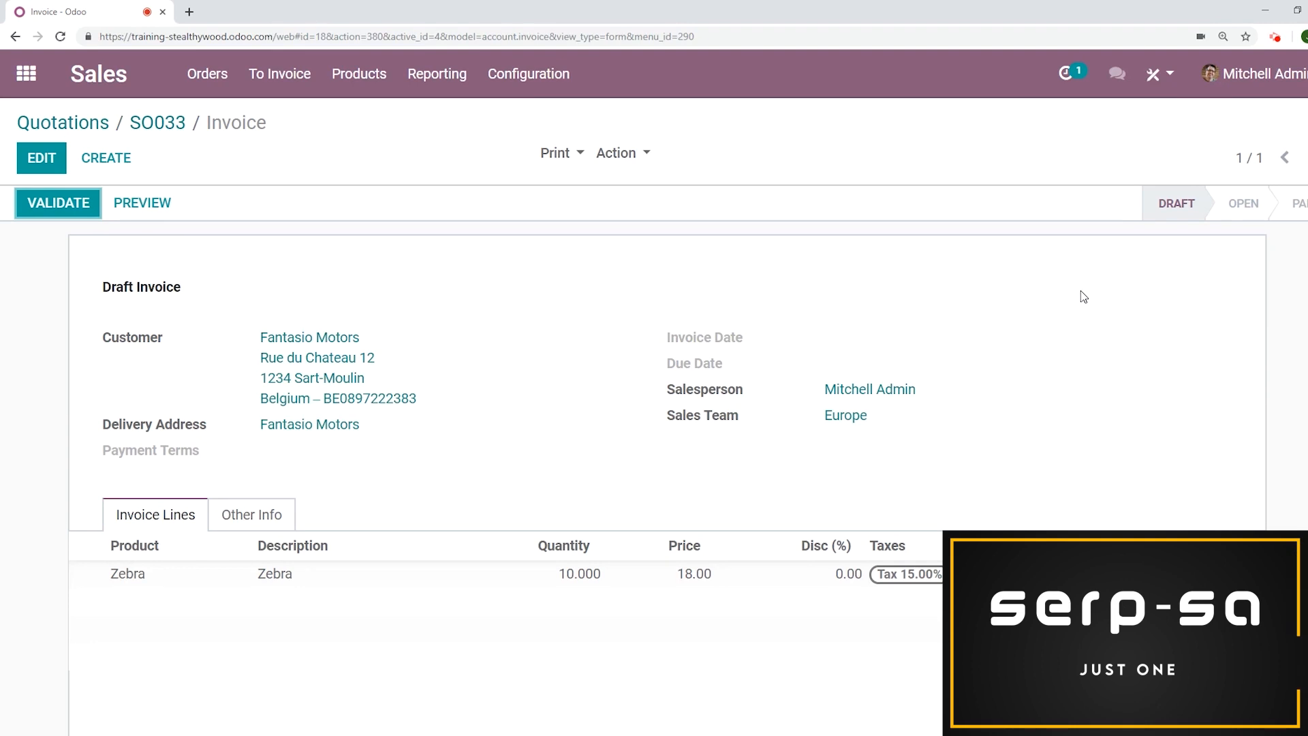
left_click(47, 206)
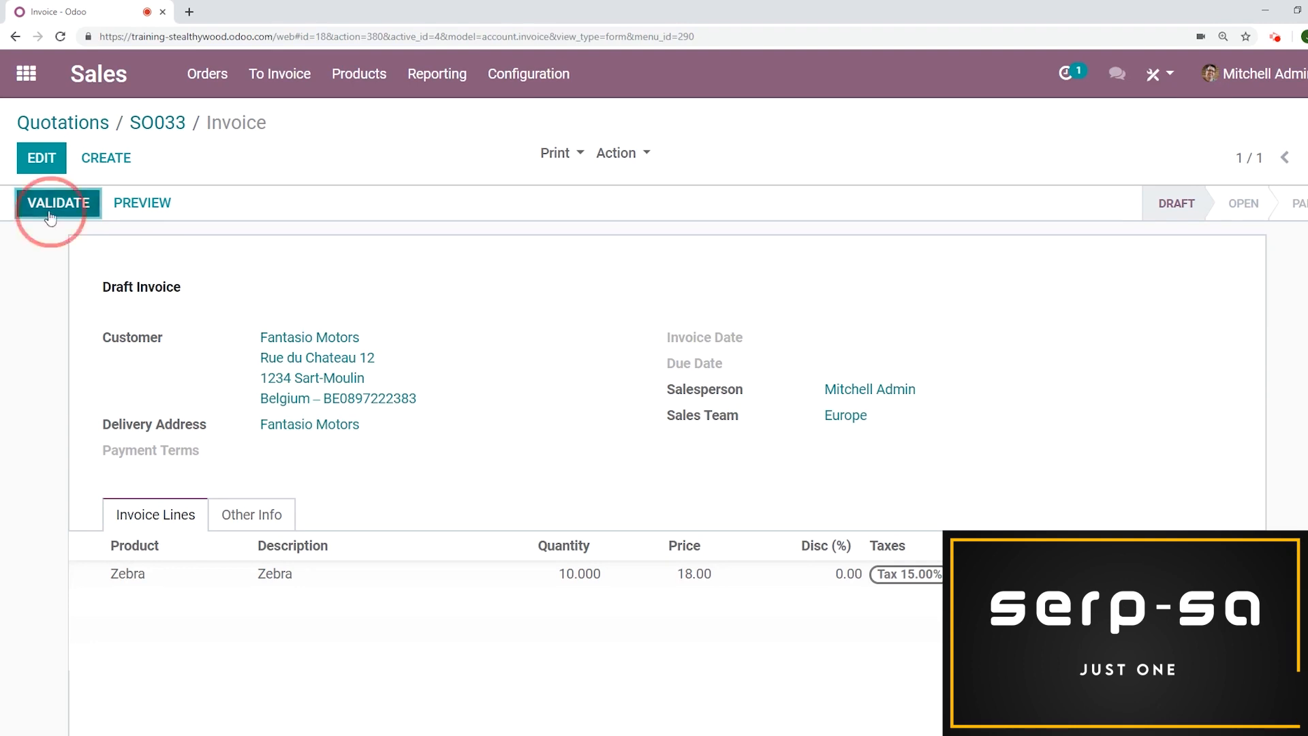